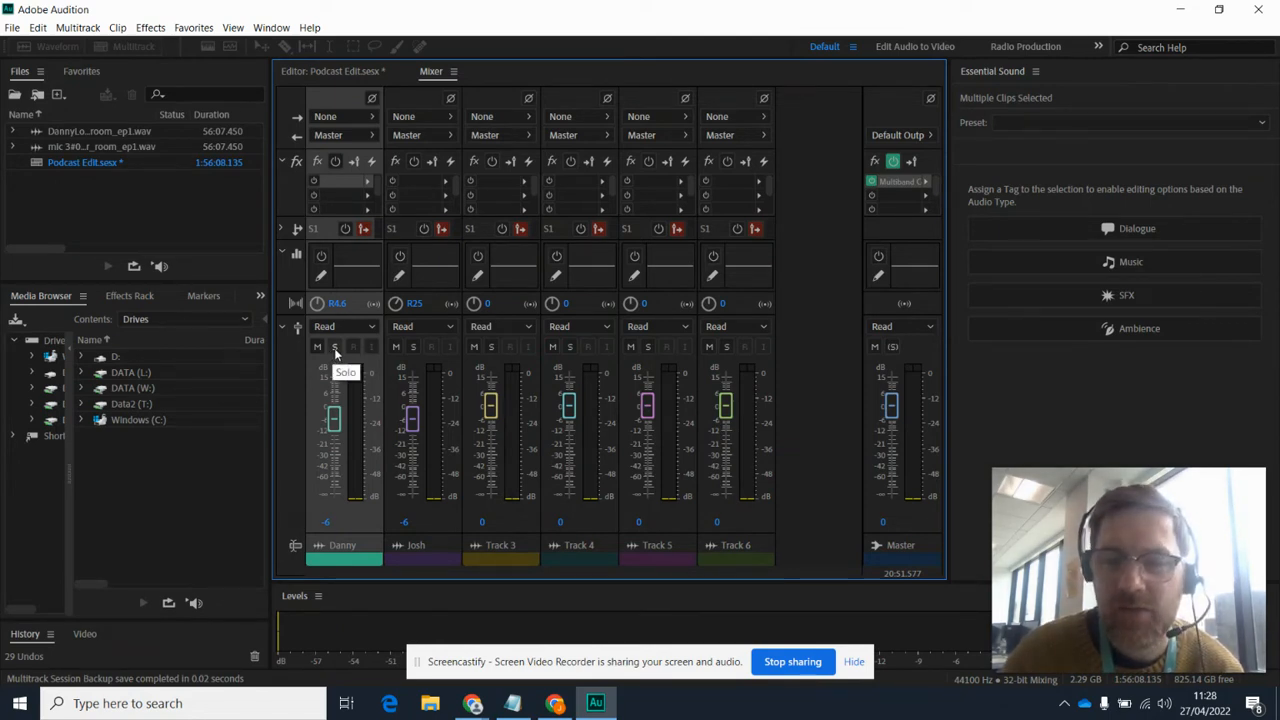
Step: Solo the first track and play it from about 25:35 while checking its level in the mixer
{"action": "left_click", "coordinate": [334, 347]}
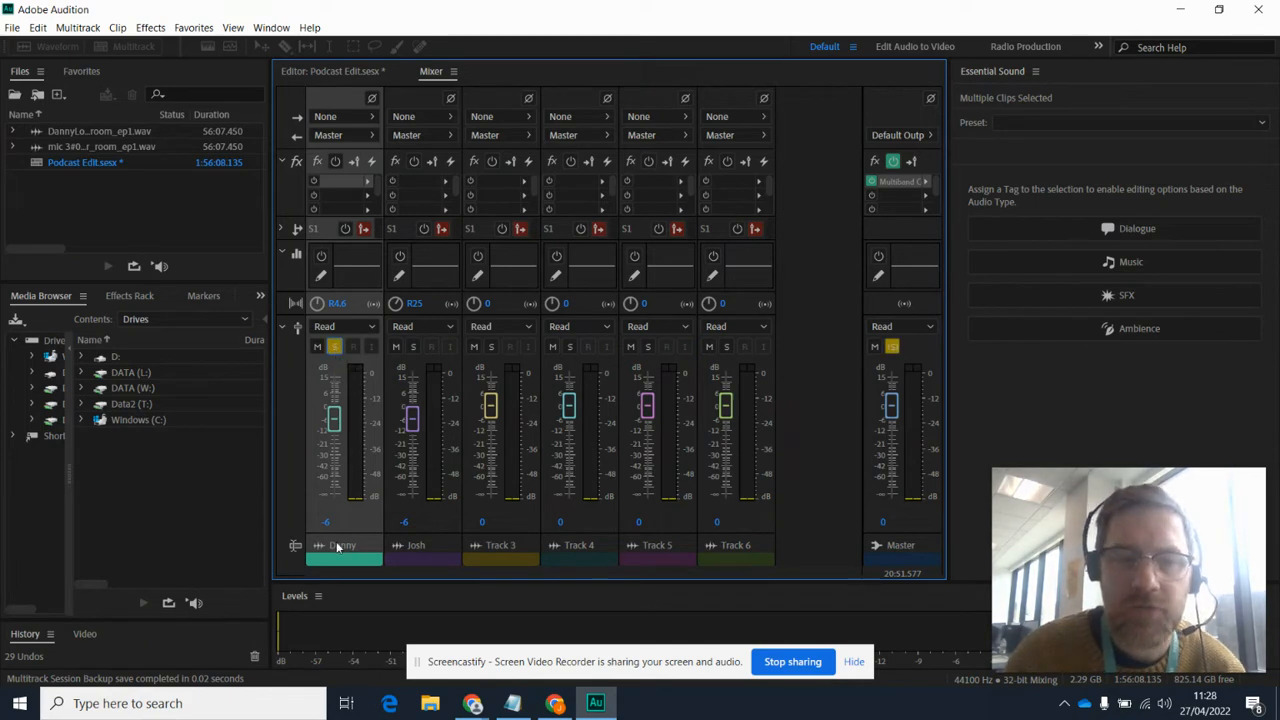
{"action": "left_click", "coordinate": [297, 72]}
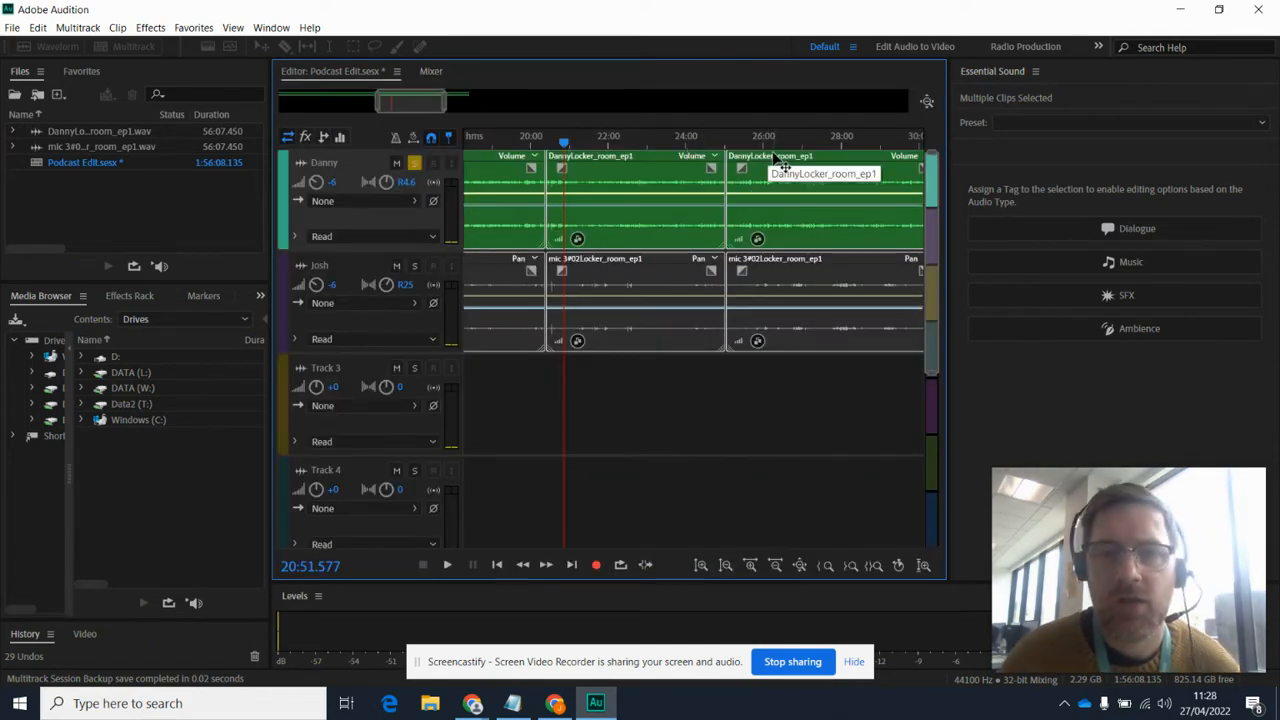
{"action": "left_click", "coordinate": [746, 140]}
{"action": "key", "text": "space"}
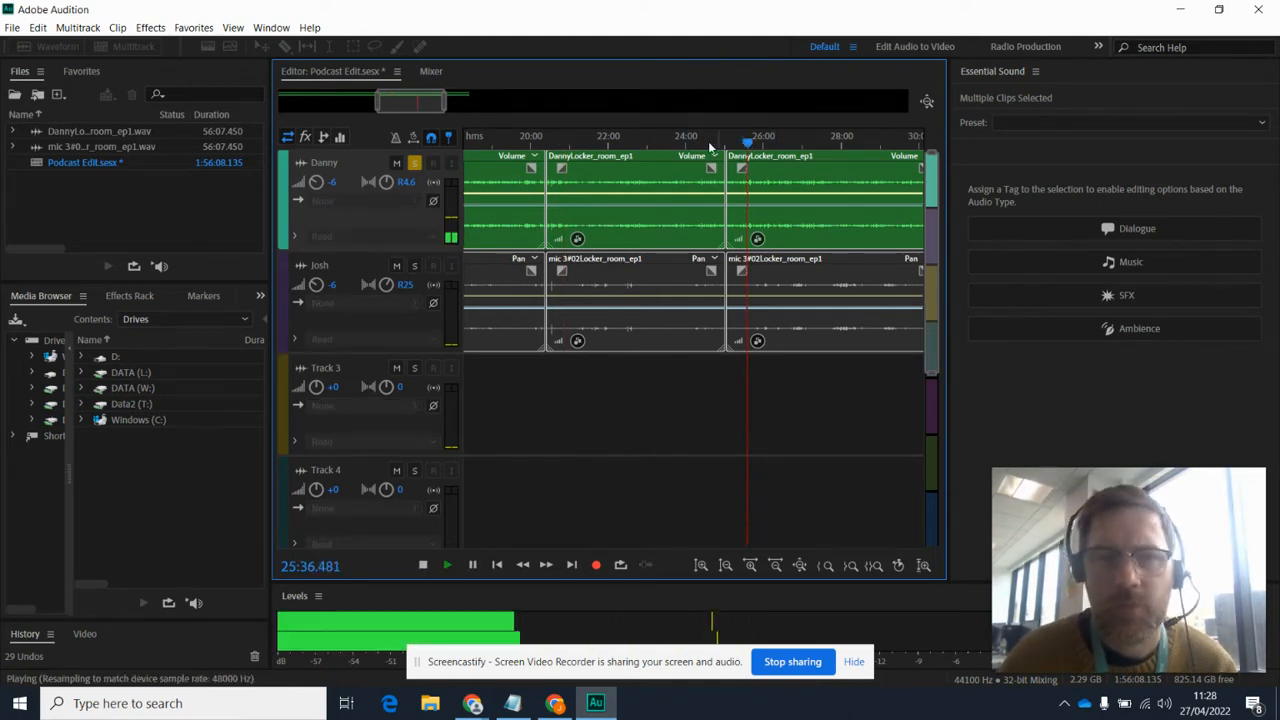
{"action": "left_click", "coordinate": [430, 71]}
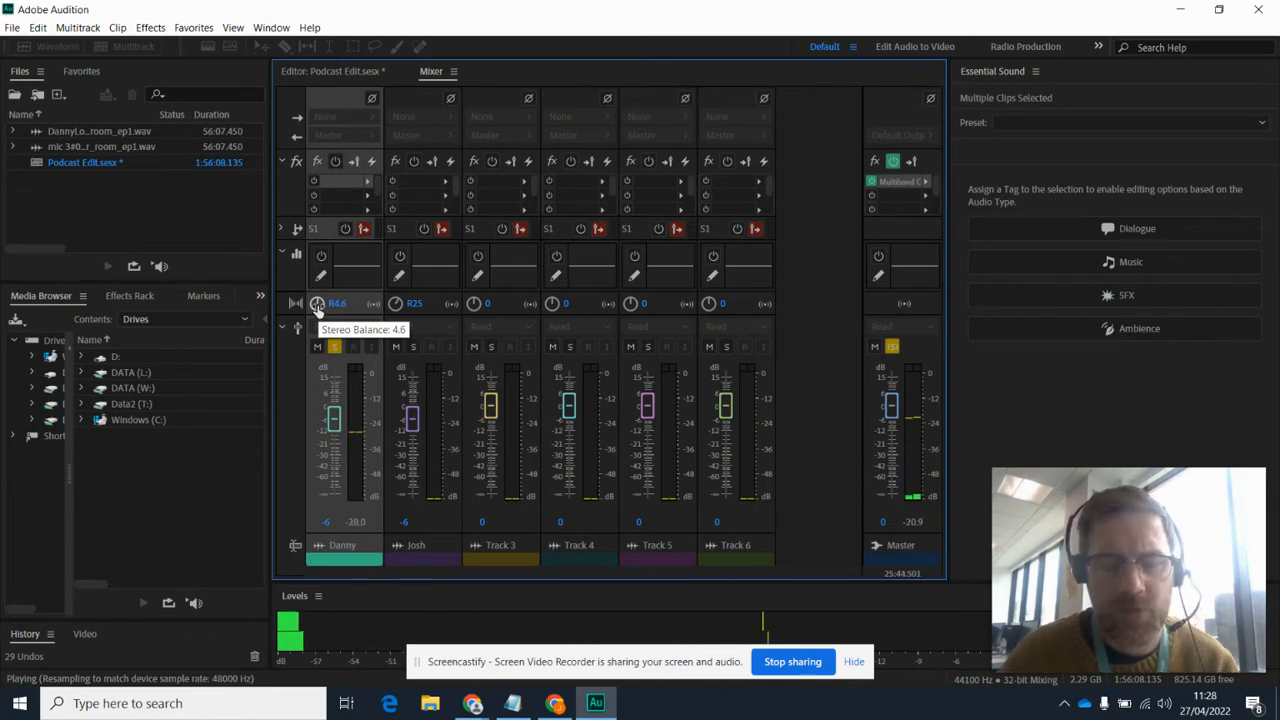
{"action": "key", "text": "space"}
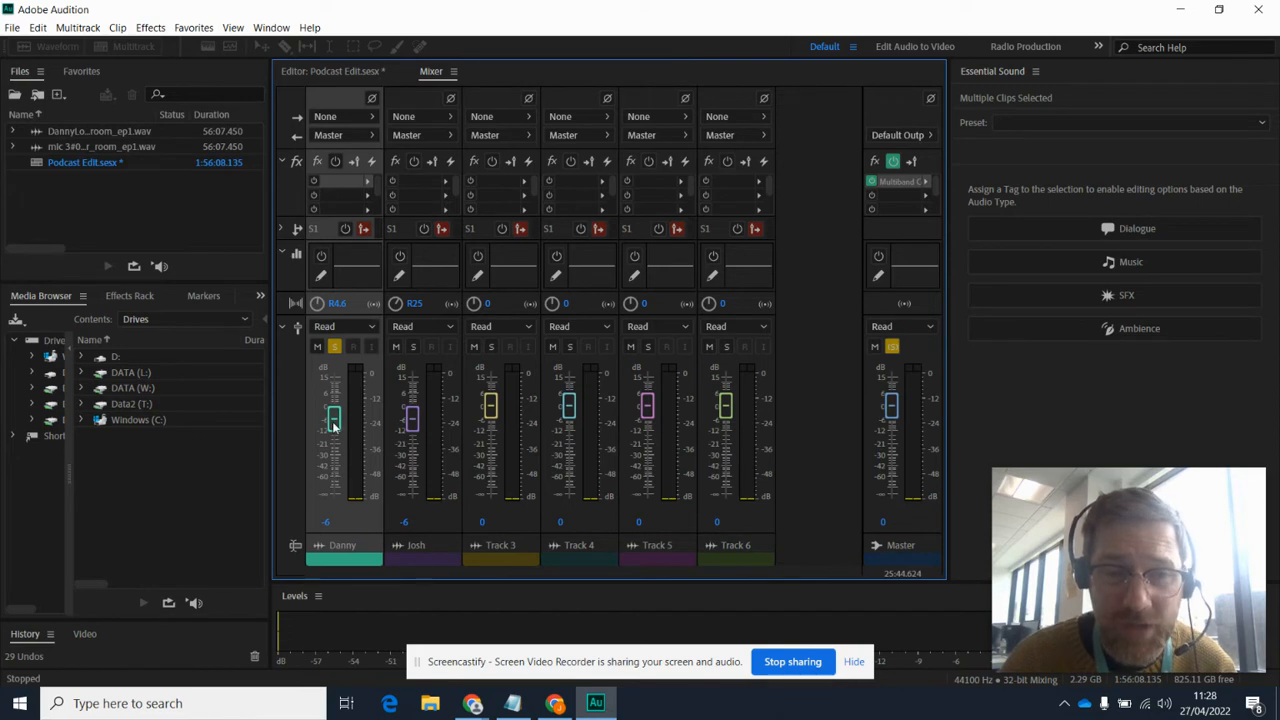
Step: Raise the first track's volume to 6.9 dB and play a short passage to check its level
{"action": "left_click_drag", "start_coordinate": [334, 425], "coordinate": [340, 397]}
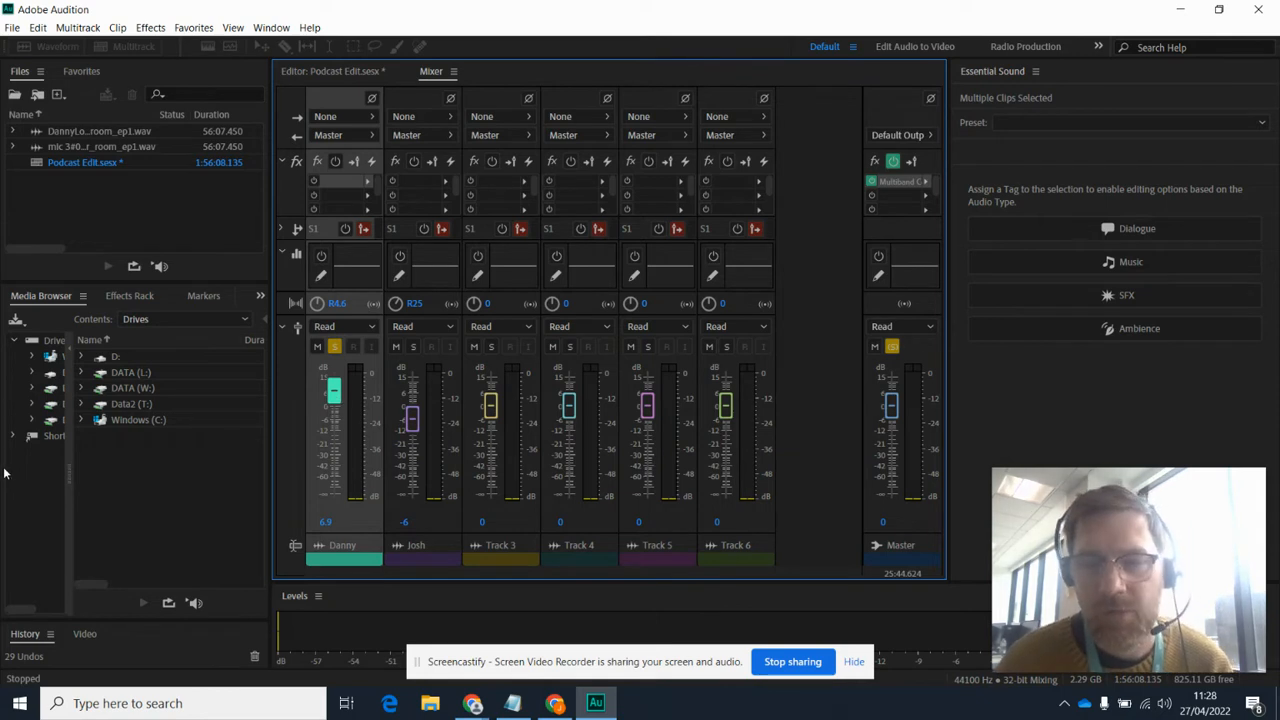
{"action": "key", "text": "space"}
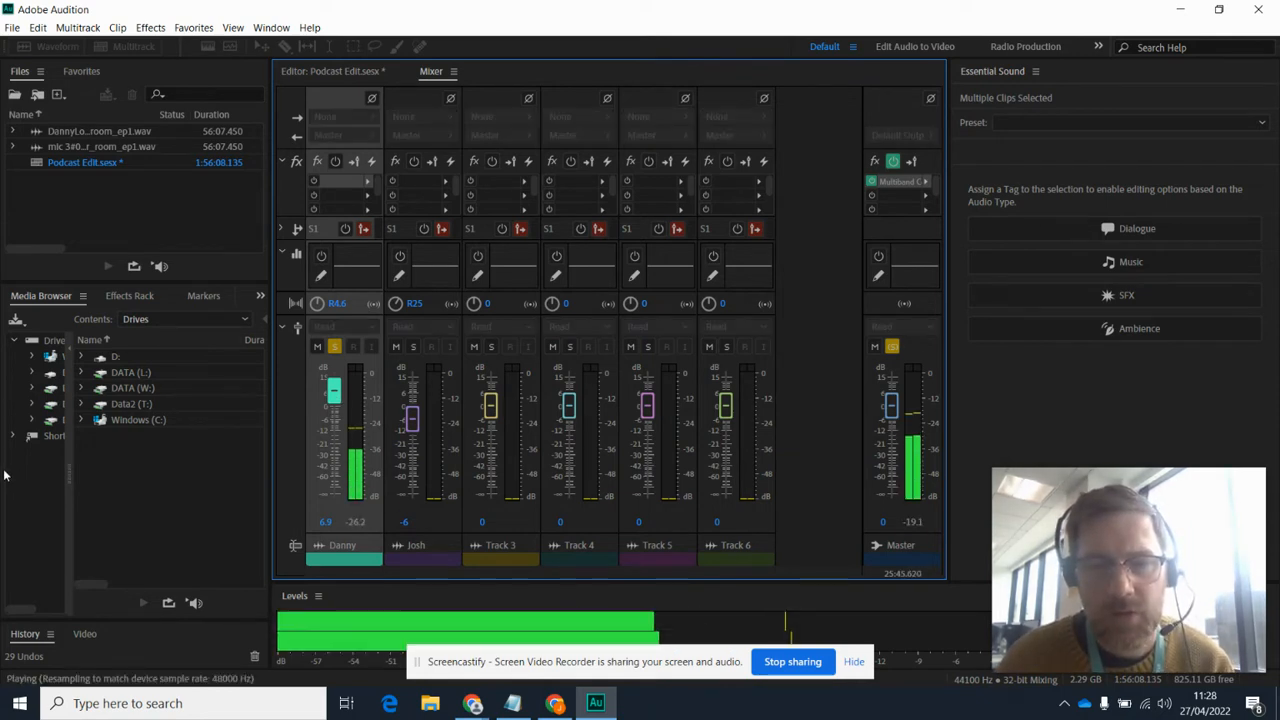
{"action": "key", "text": "space"}
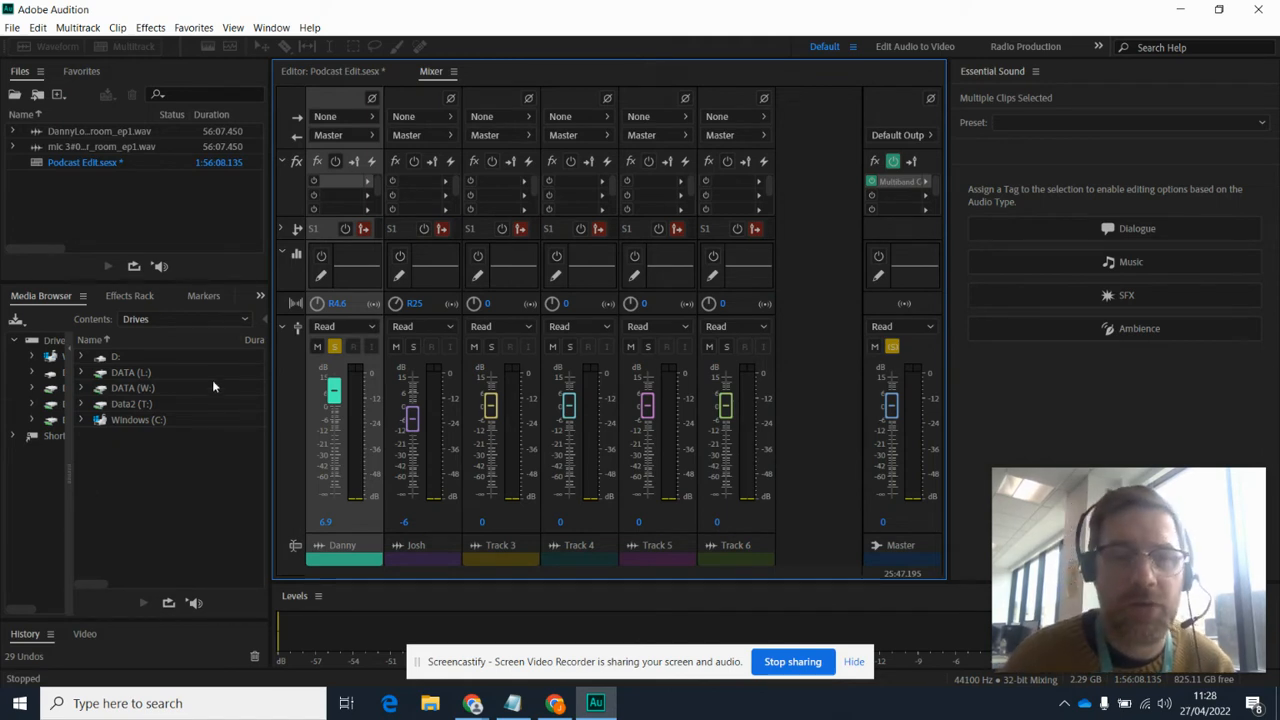
Step: Set the first track's stereo balance to 0 and listen to the result
{"action": "left_click", "coordinate": [338, 304]}
{"action": "type", "text": "0"}
{"action": "key", "text": "Return"}
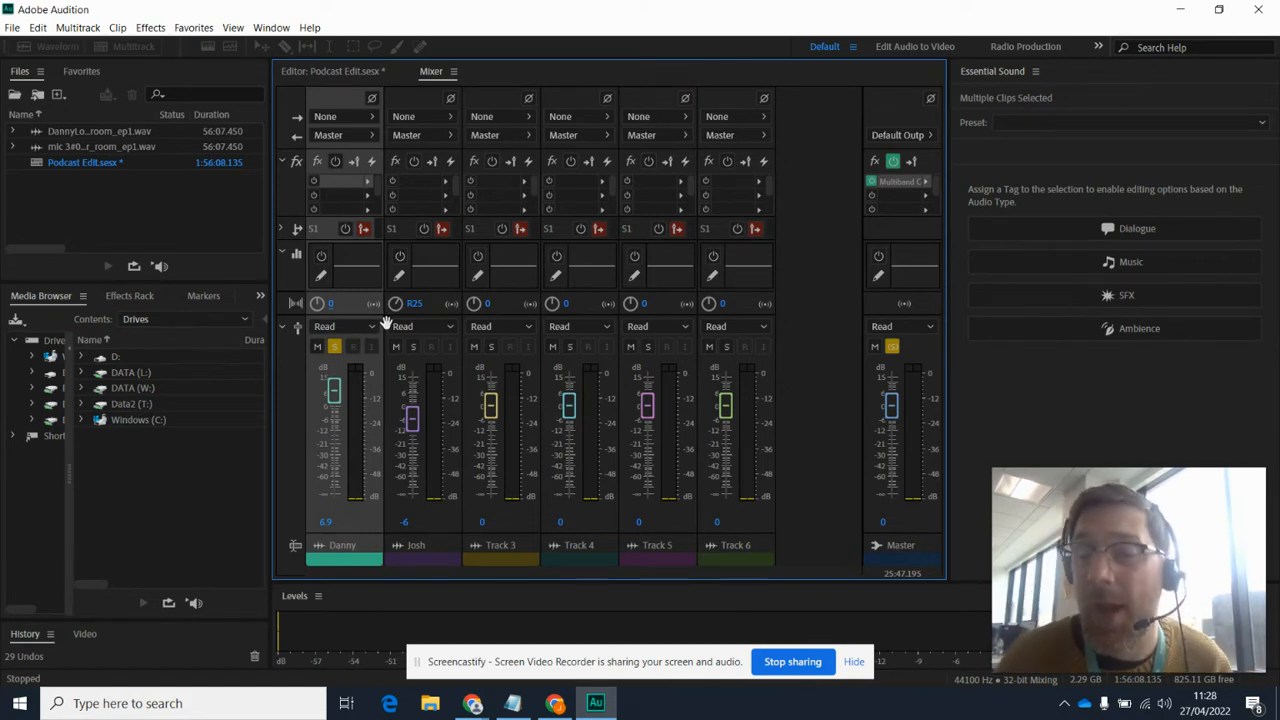
{"action": "key", "text": "space"}
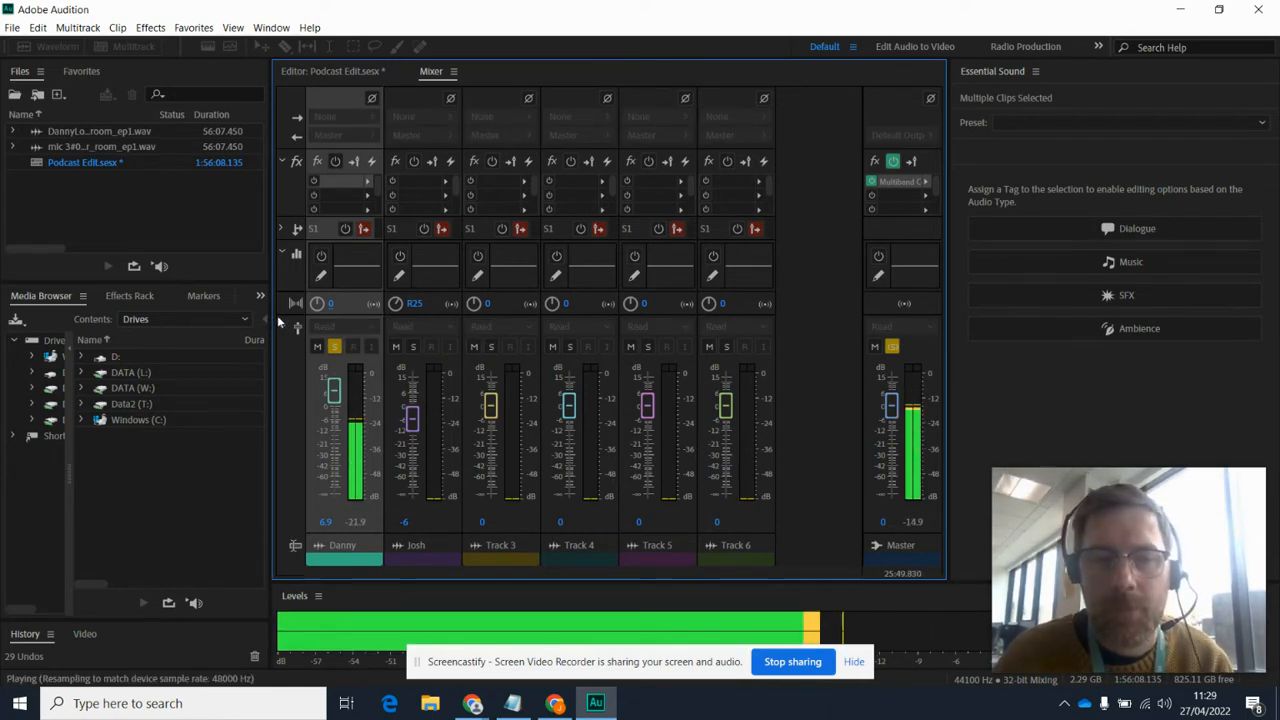
{"action": "key", "text": "space"}
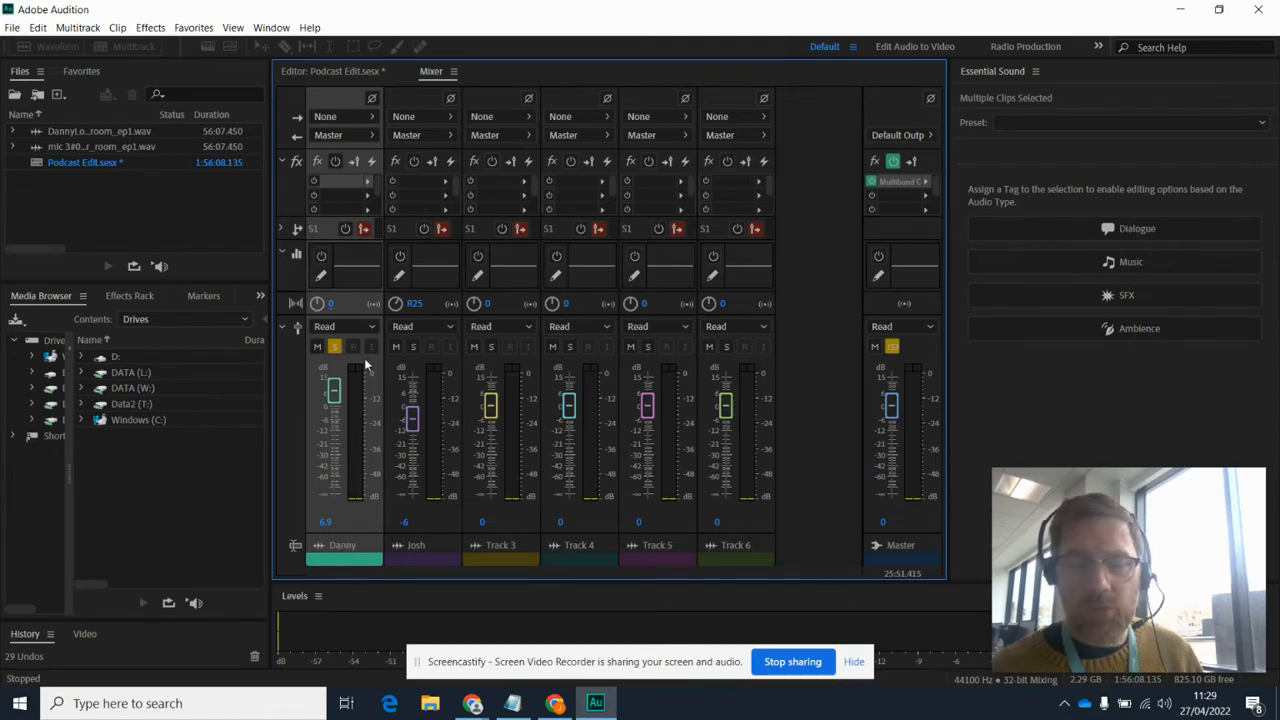
Step: Add a Dynamics effect with the AutoGate preset in the first track's first effect slot
{"action": "left_click", "coordinate": [368, 187]}
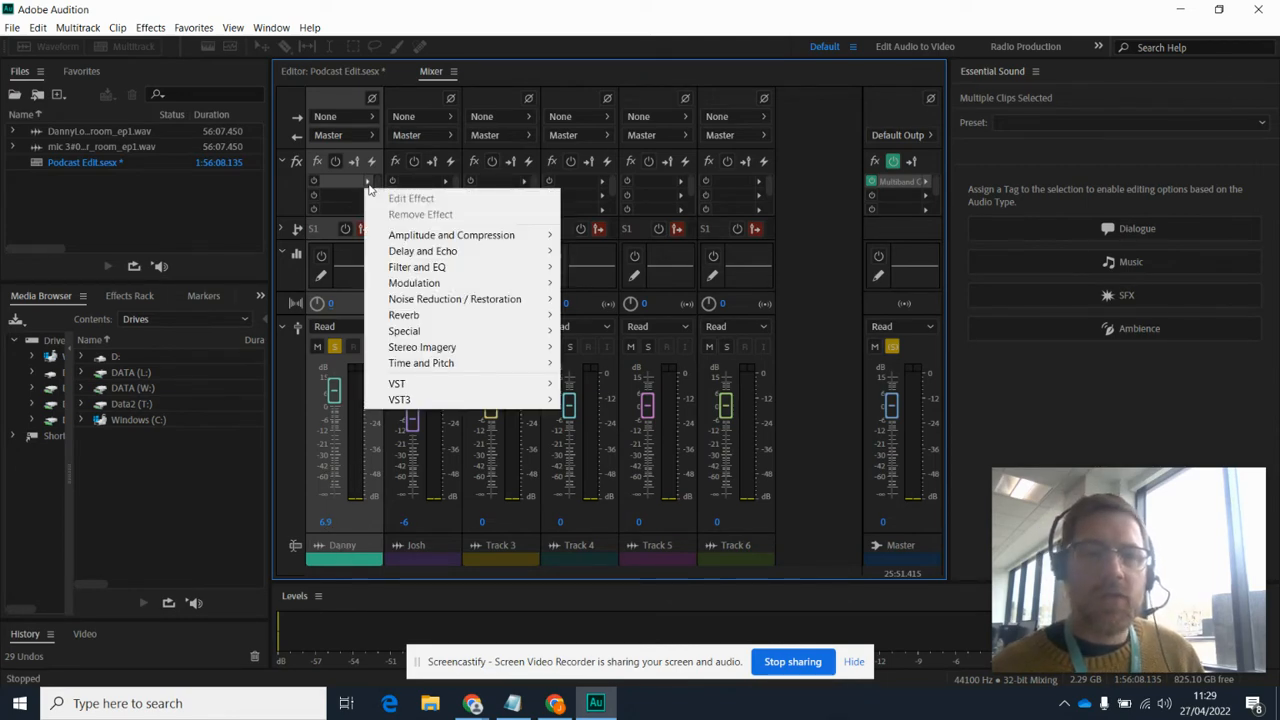
{"action": "mouse_move", "coordinate": [474, 234]}
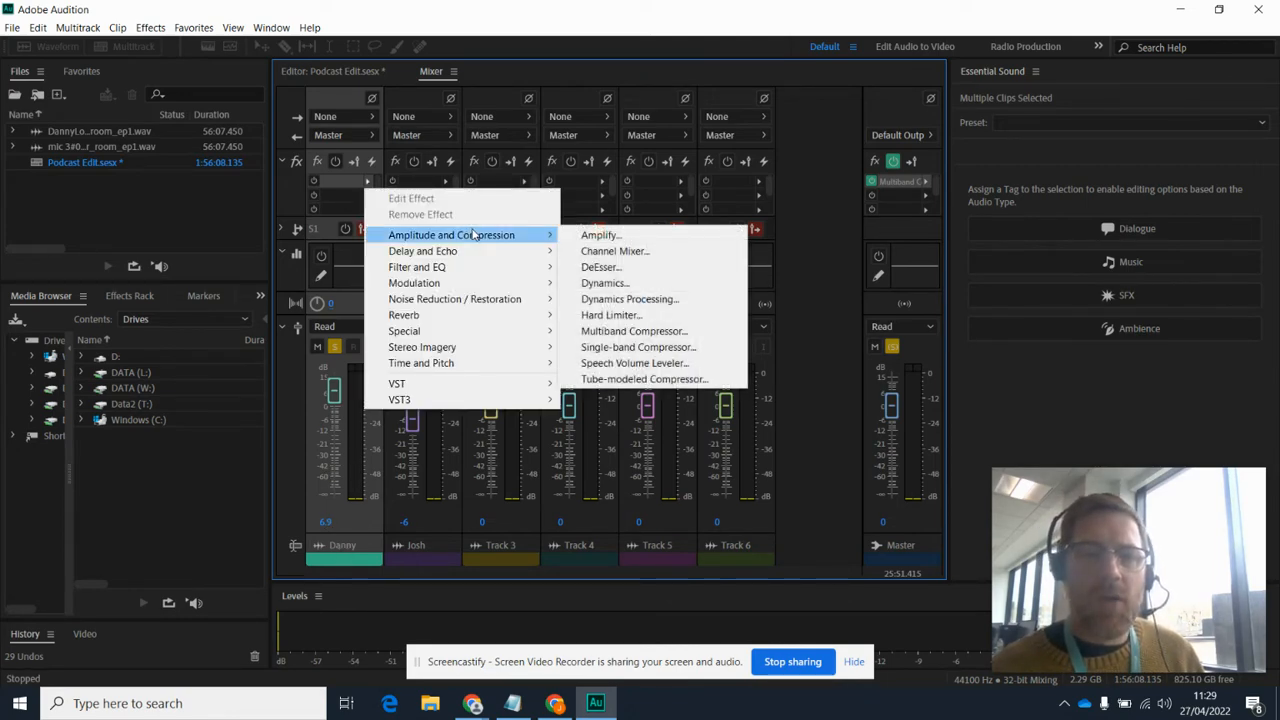
{"action": "left_click", "coordinate": [588, 284]}
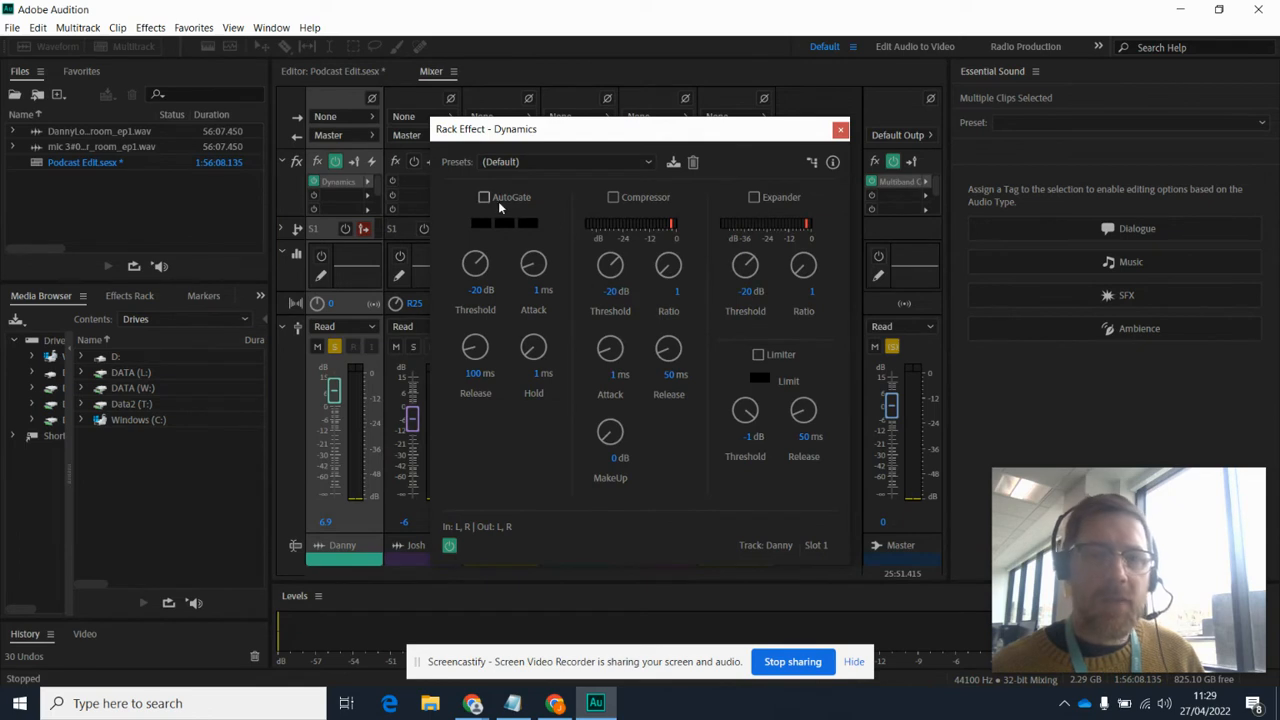
{"action": "left_click", "coordinate": [493, 162]}
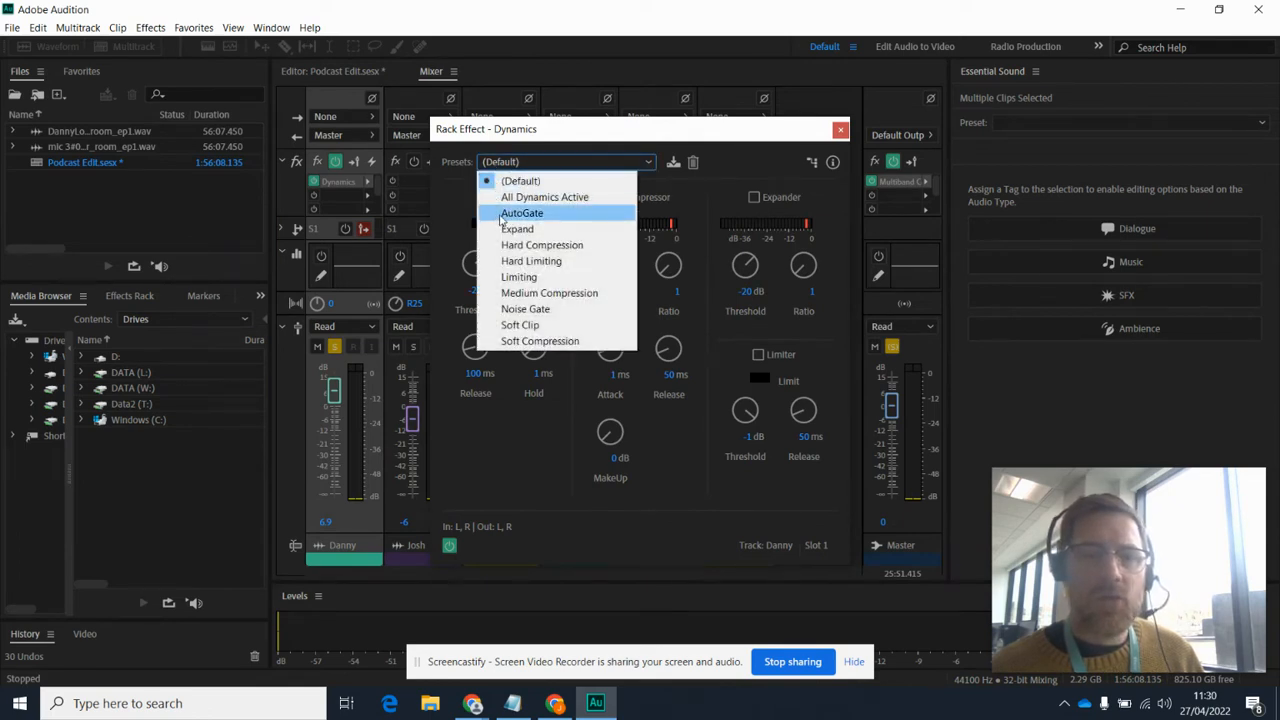
{"action": "left_click", "coordinate": [503, 214]}
{"action": "left_click_drag", "start_coordinate": [596, 130], "coordinate": [708, 106]}
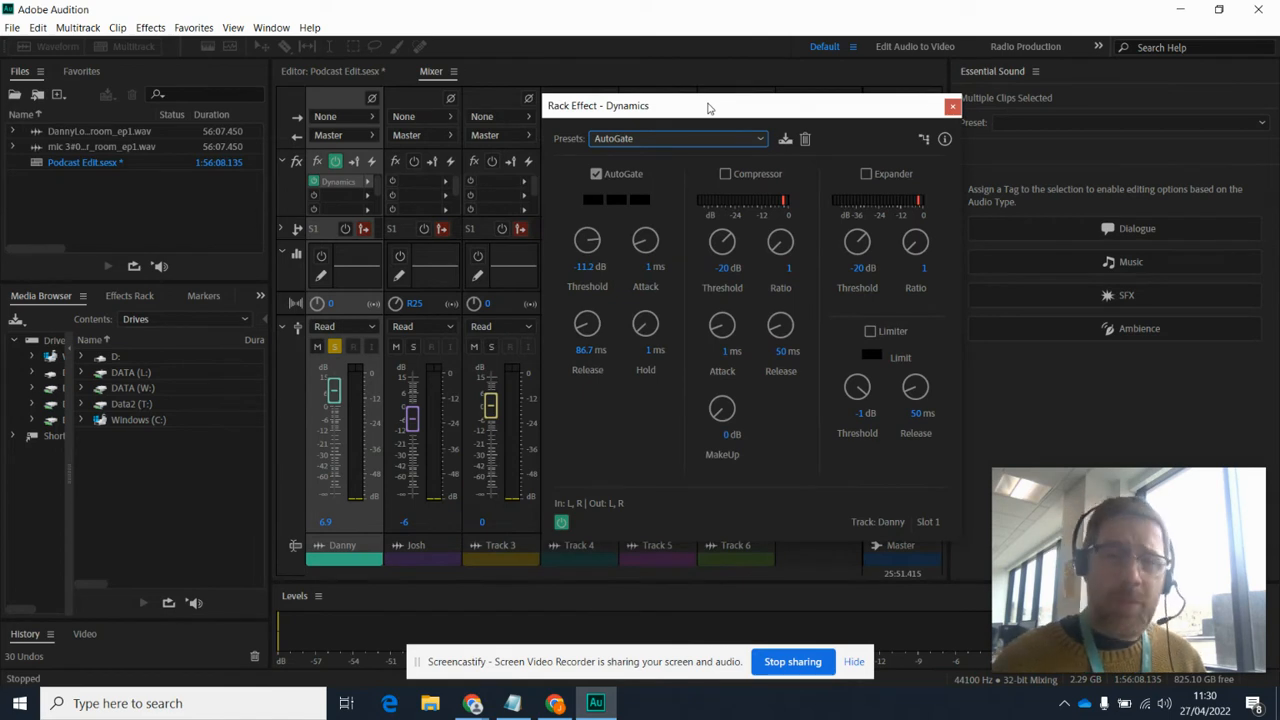
Step: Play the gated first track and lower the AutoGate threshold to about -40.7 dB
{"action": "left_click", "coordinate": [340, 74]}
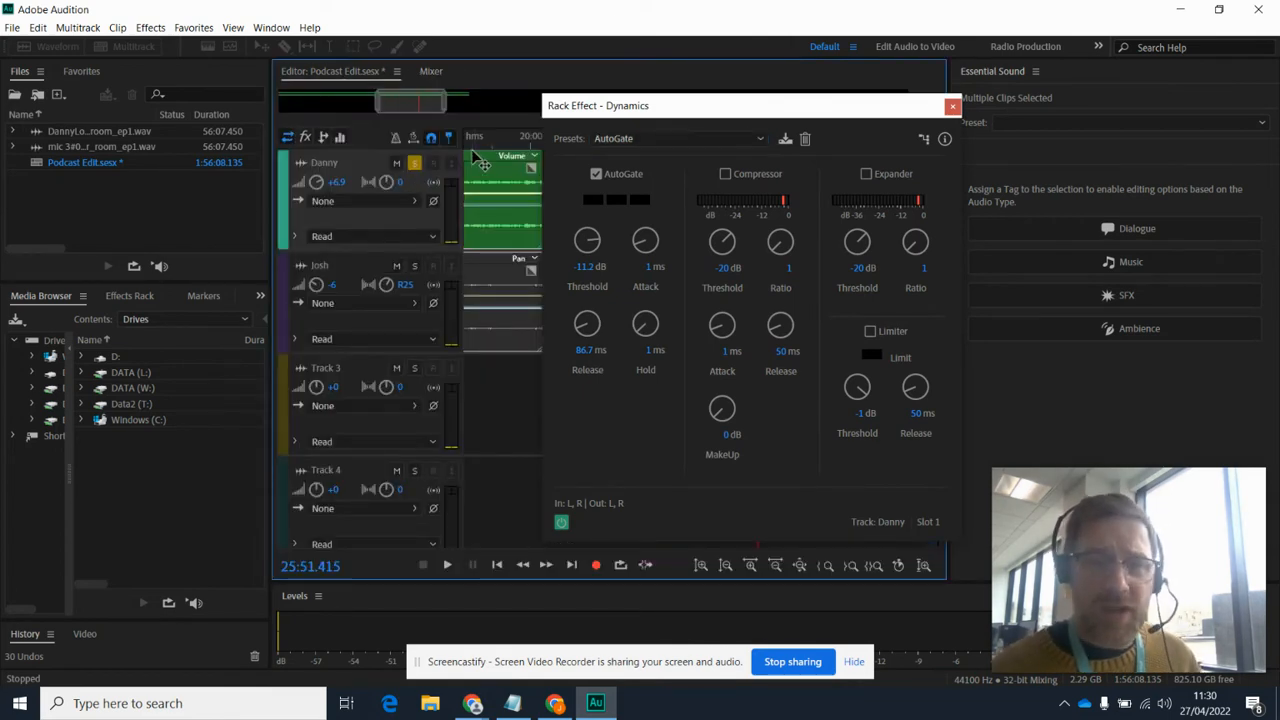
{"action": "key", "text": "space"}
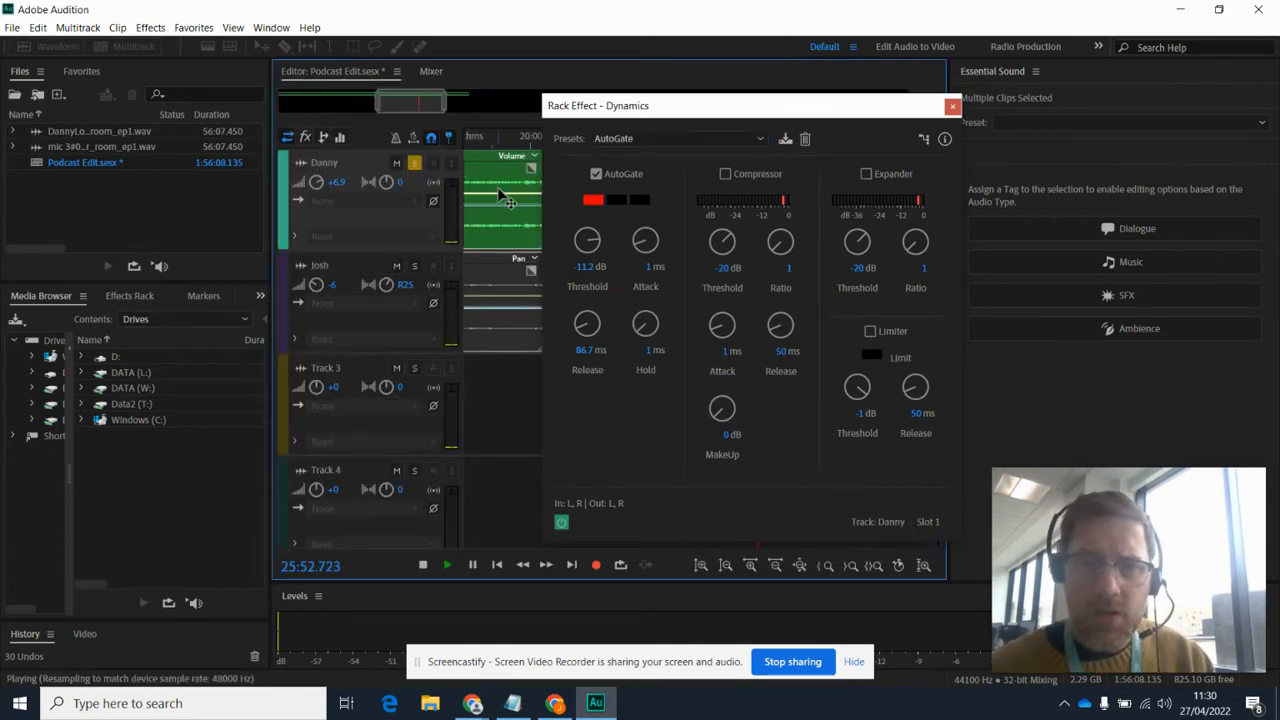
{"action": "left_click_drag", "start_coordinate": [644, 107], "coordinate": [766, 166]}
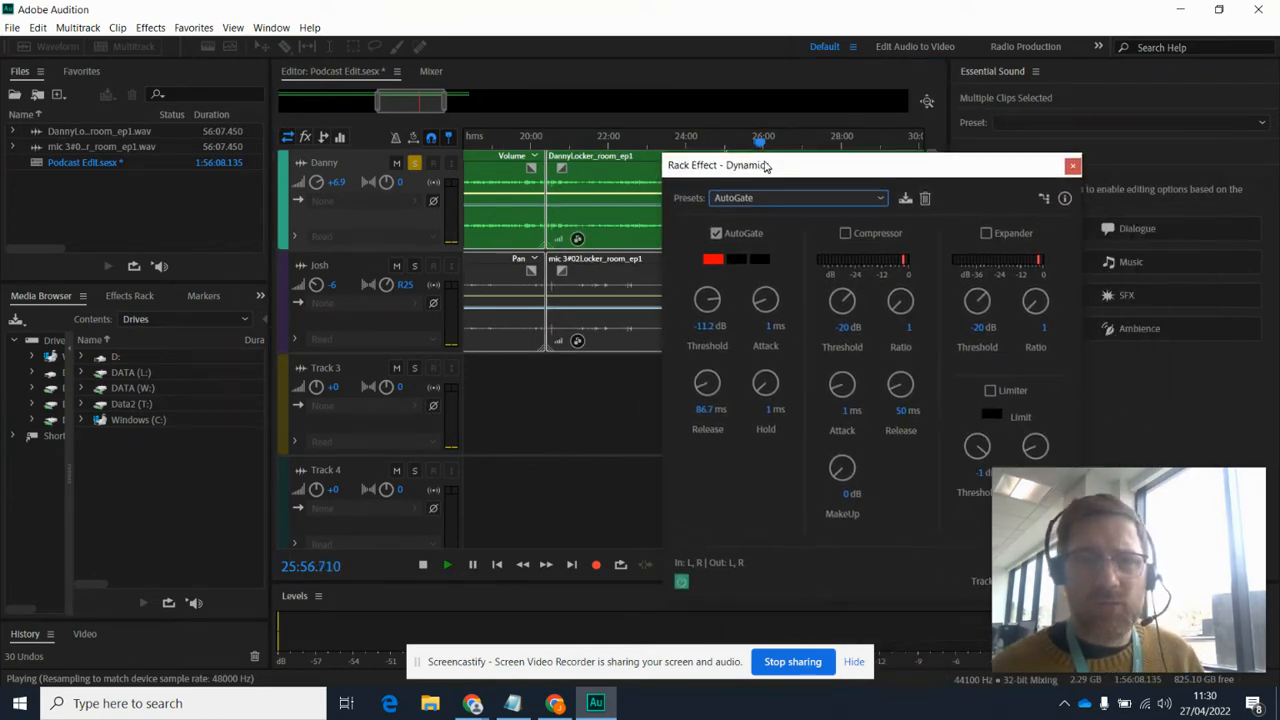
{"action": "left_click", "coordinate": [432, 72]}
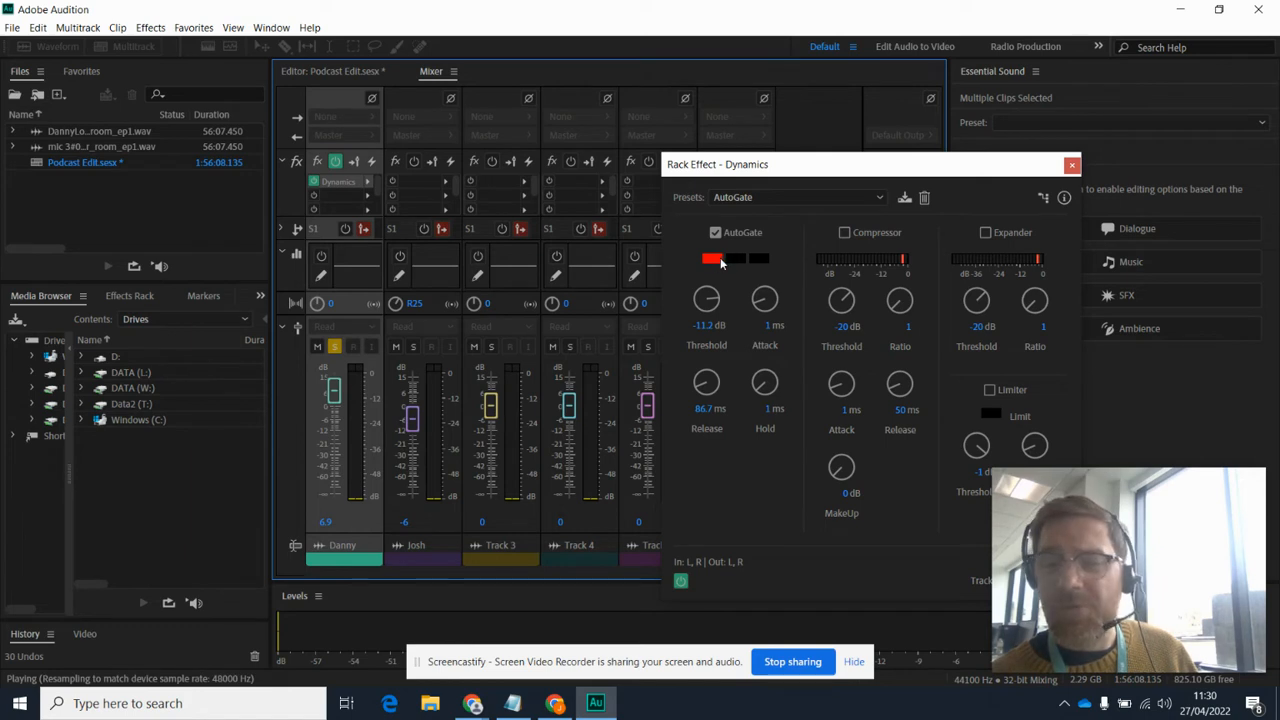
{"action": "left_click_drag", "start_coordinate": [706, 296], "coordinate": [703, 378]}
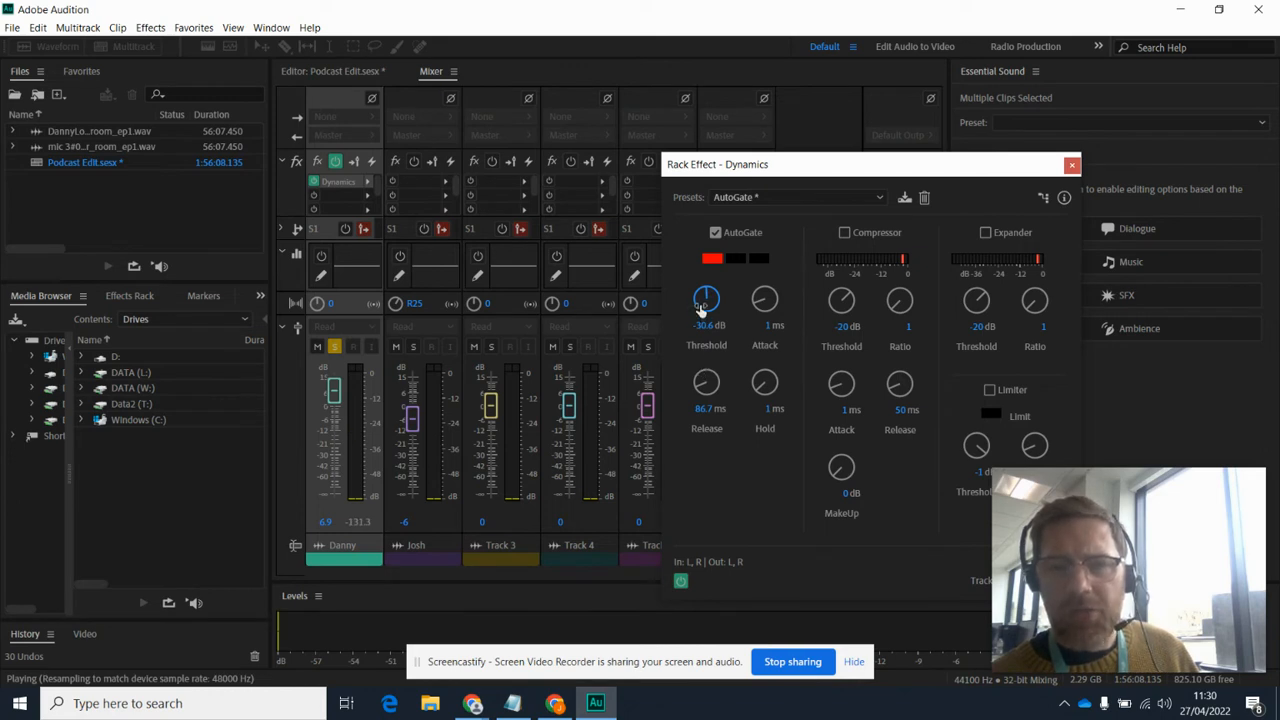
{"action": "left_click_drag", "start_coordinate": [698, 303], "coordinate": [699, 312]}
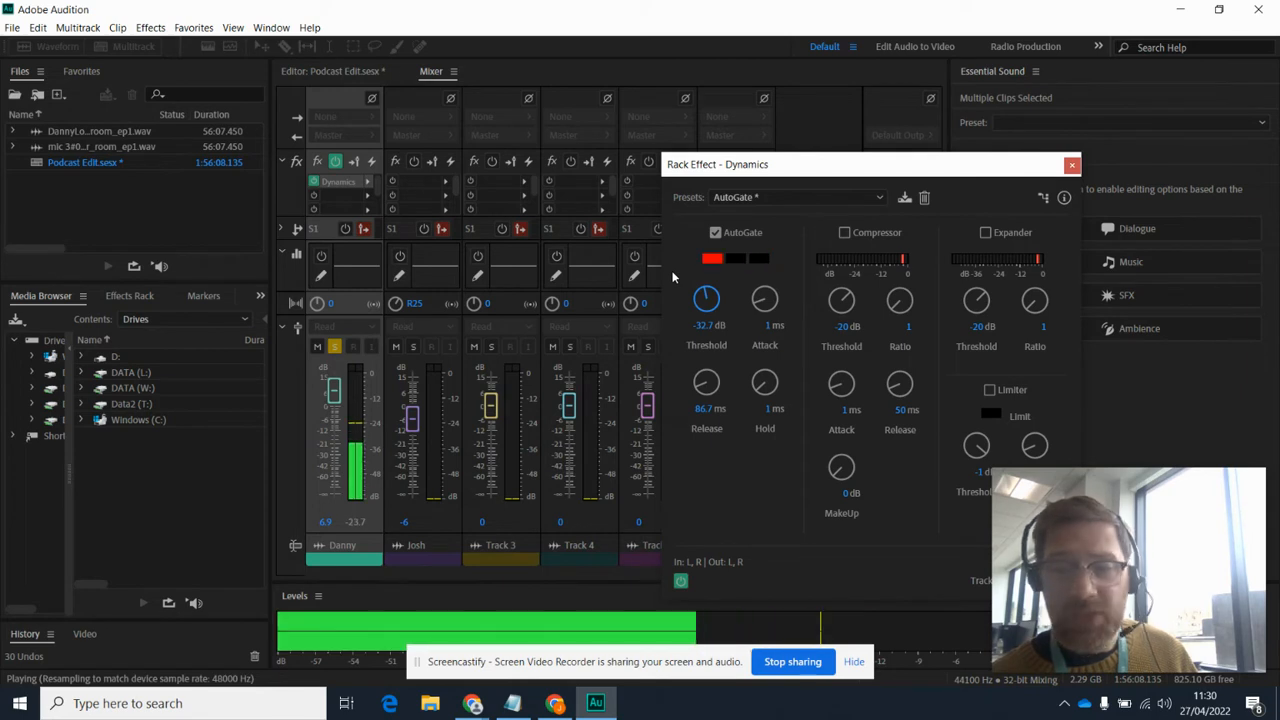
{"action": "key", "text": "space"}
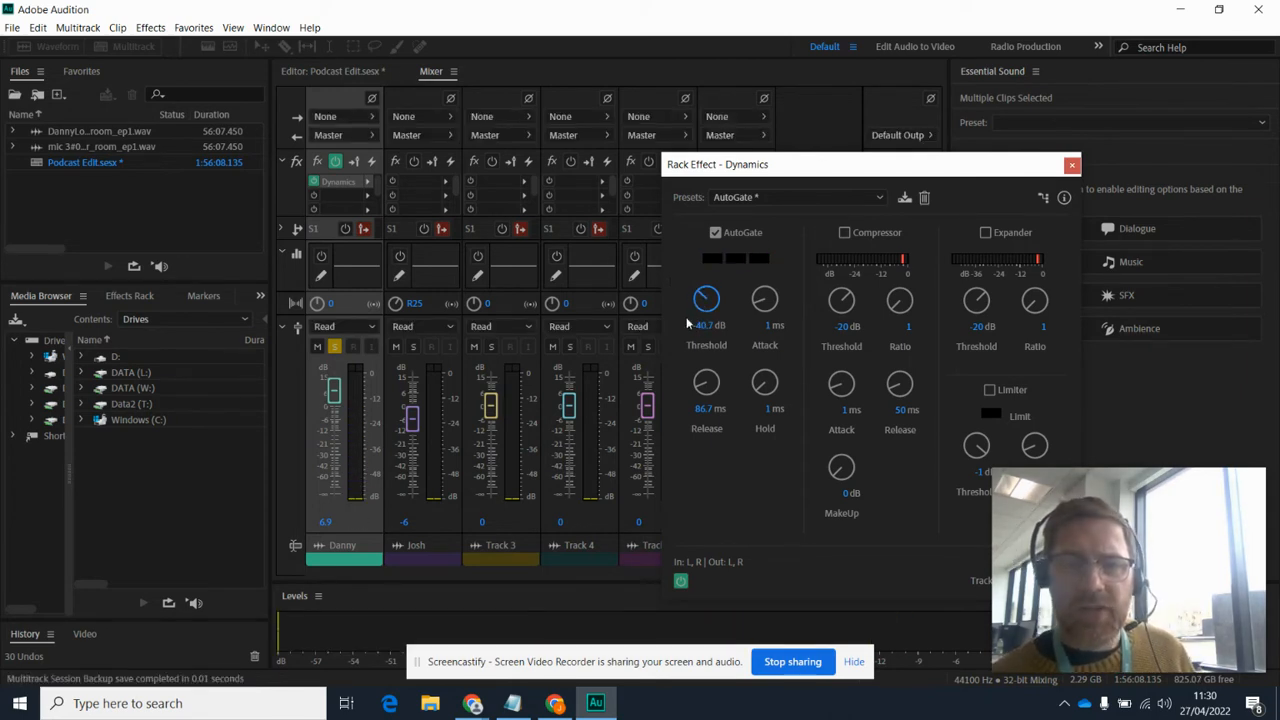
Step: Lower the first track's AutoGate threshold to about -45.3 dB, playing the audio before and after the change
{"action": "key", "text": "space"}
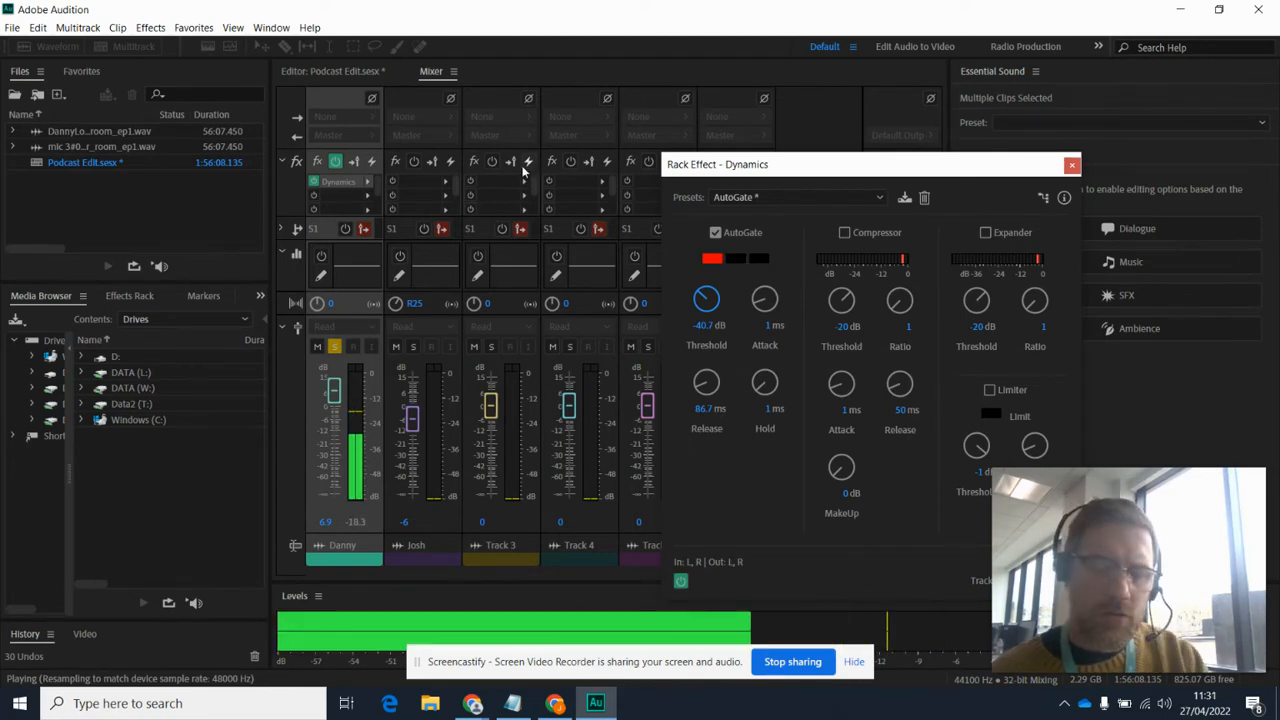
{"action": "key", "text": "space"}
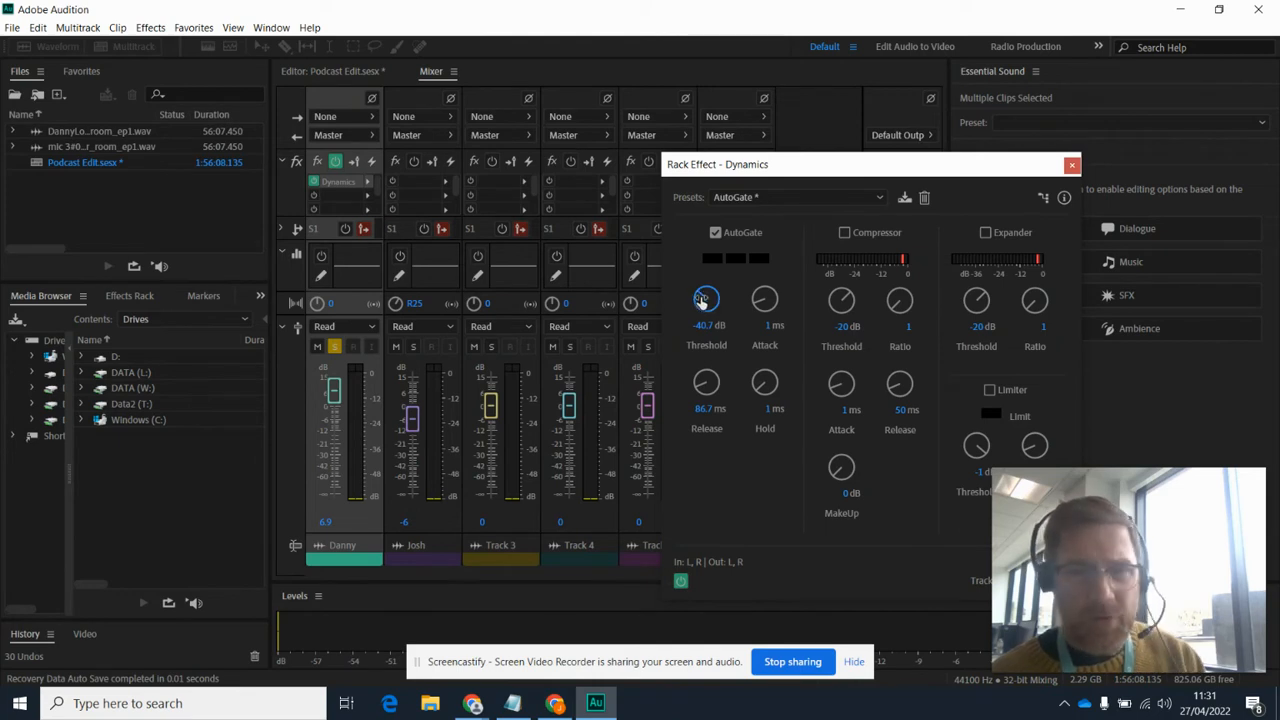
{"action": "left_click_drag", "start_coordinate": [703, 301], "coordinate": [701, 308]}
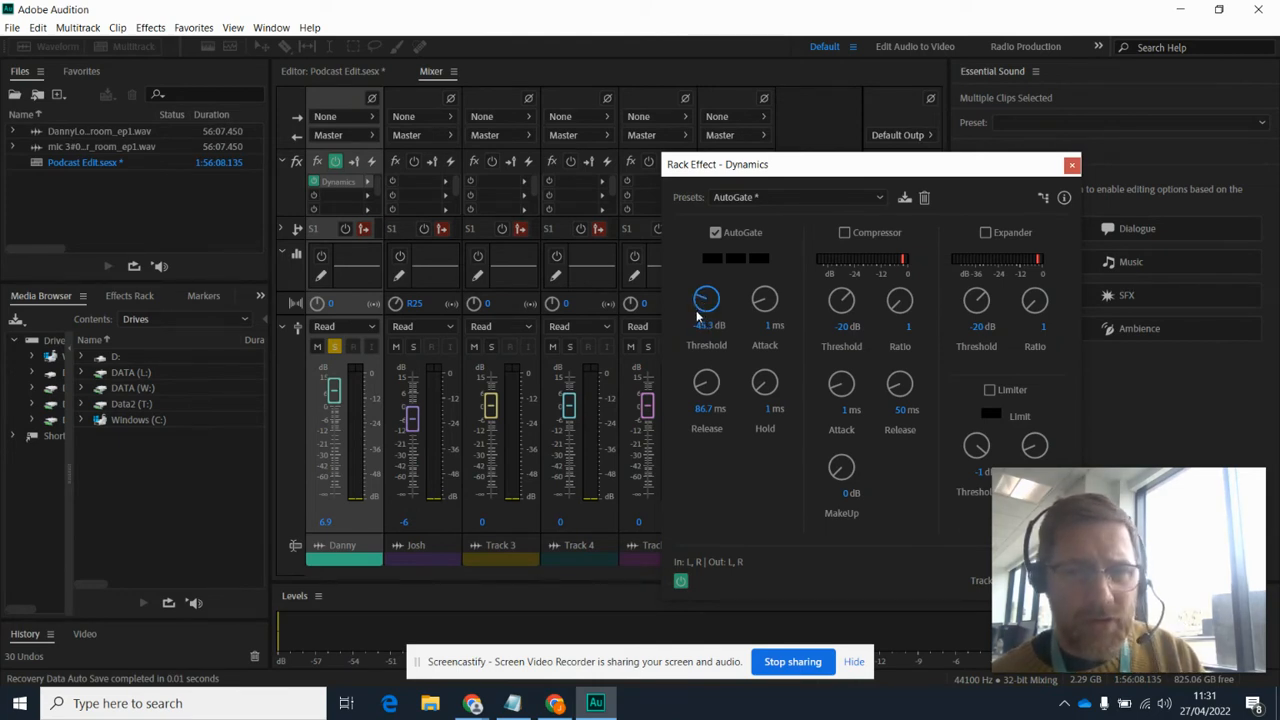
{"action": "key", "text": "space"}
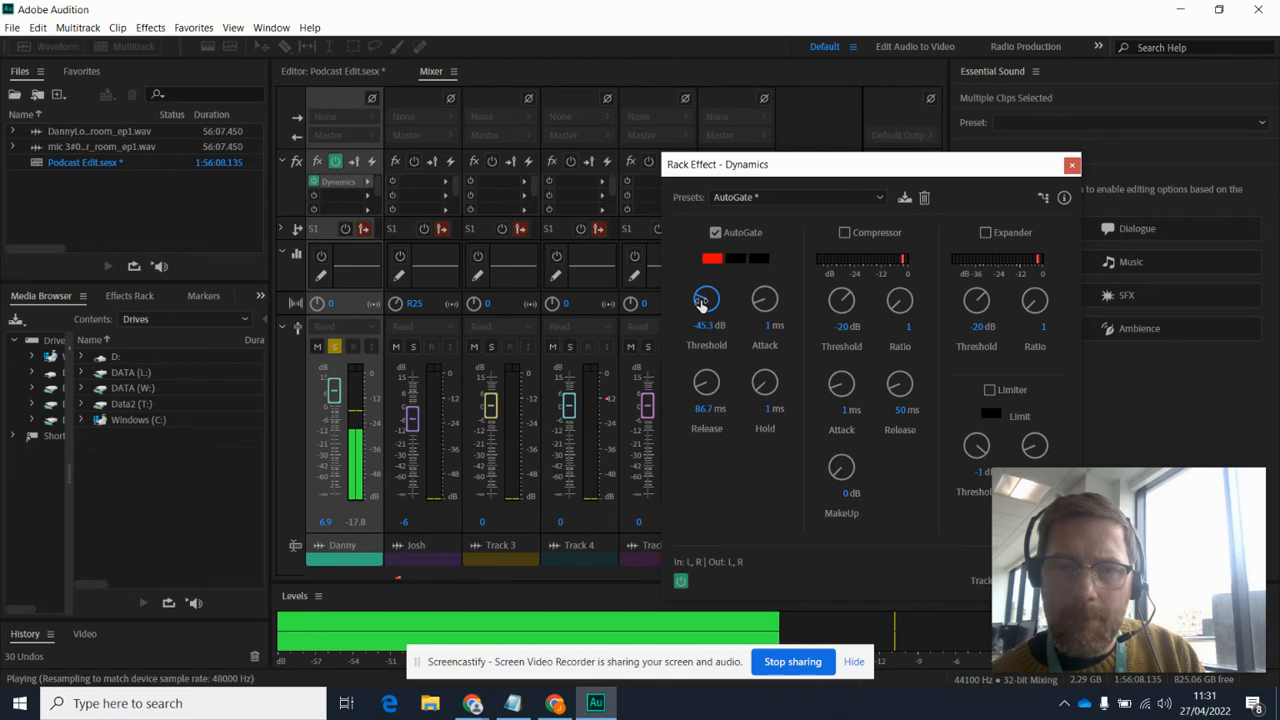
{"action": "key", "text": "space"}
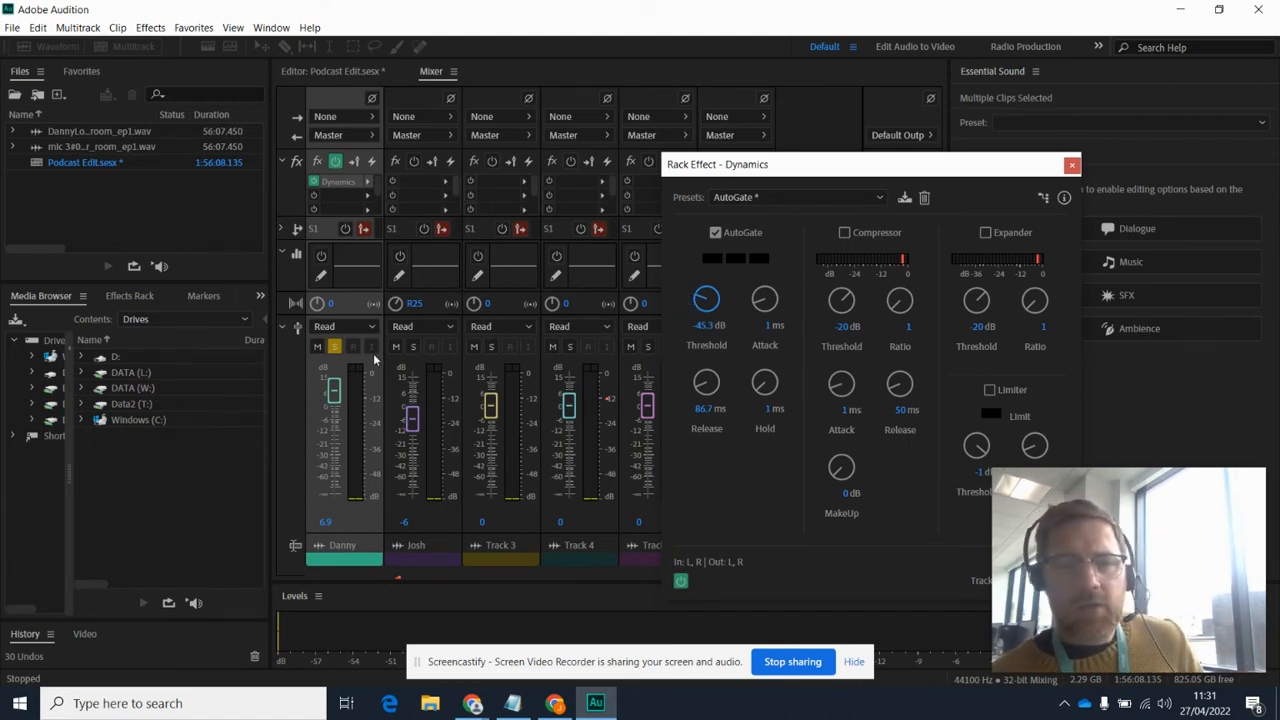
Step: Switch solo from the first track to the second and close the Dynamics effect settings
{"action": "left_click", "coordinate": [336, 347]}
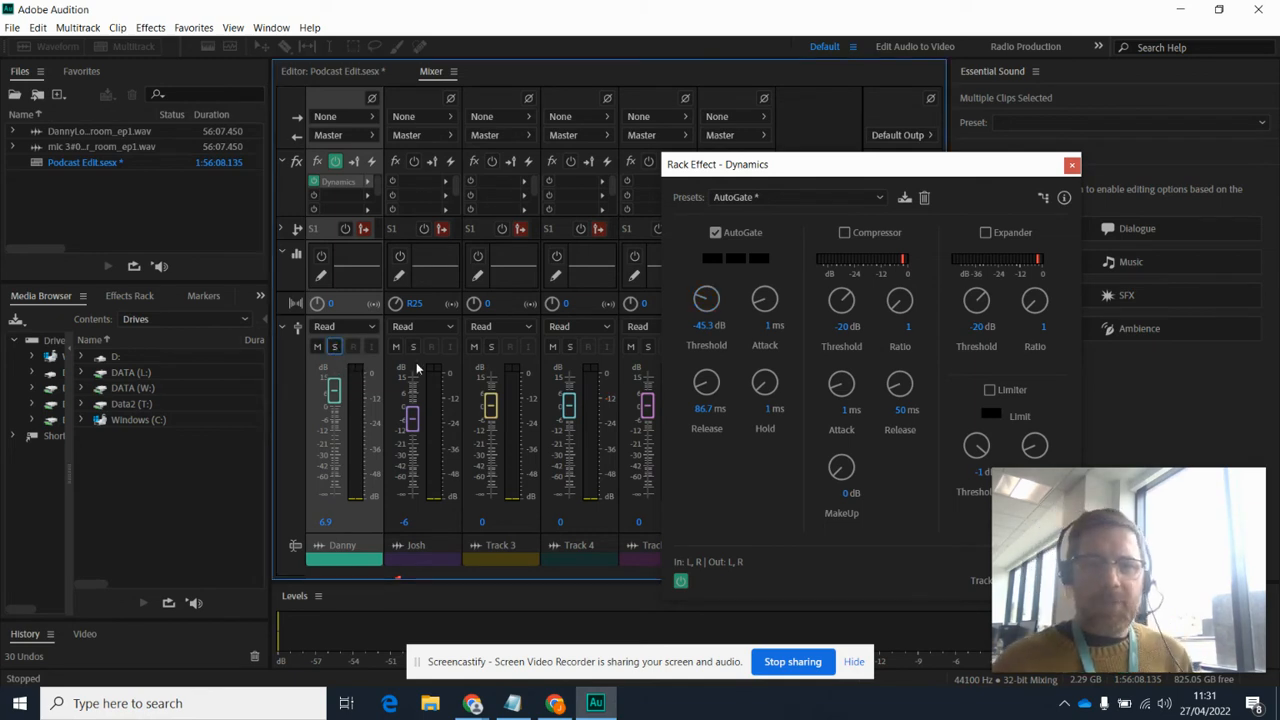
{"action": "left_click", "coordinate": [1071, 166]}
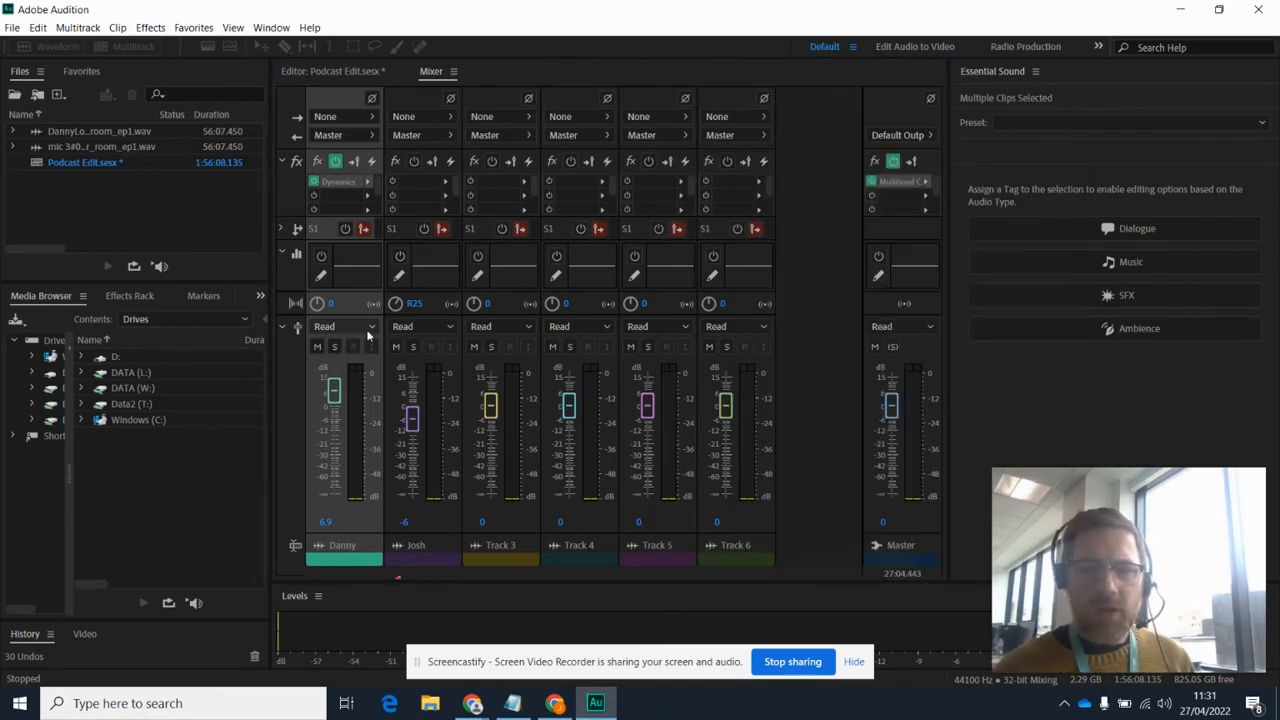
{"action": "left_click", "coordinate": [416, 348]}
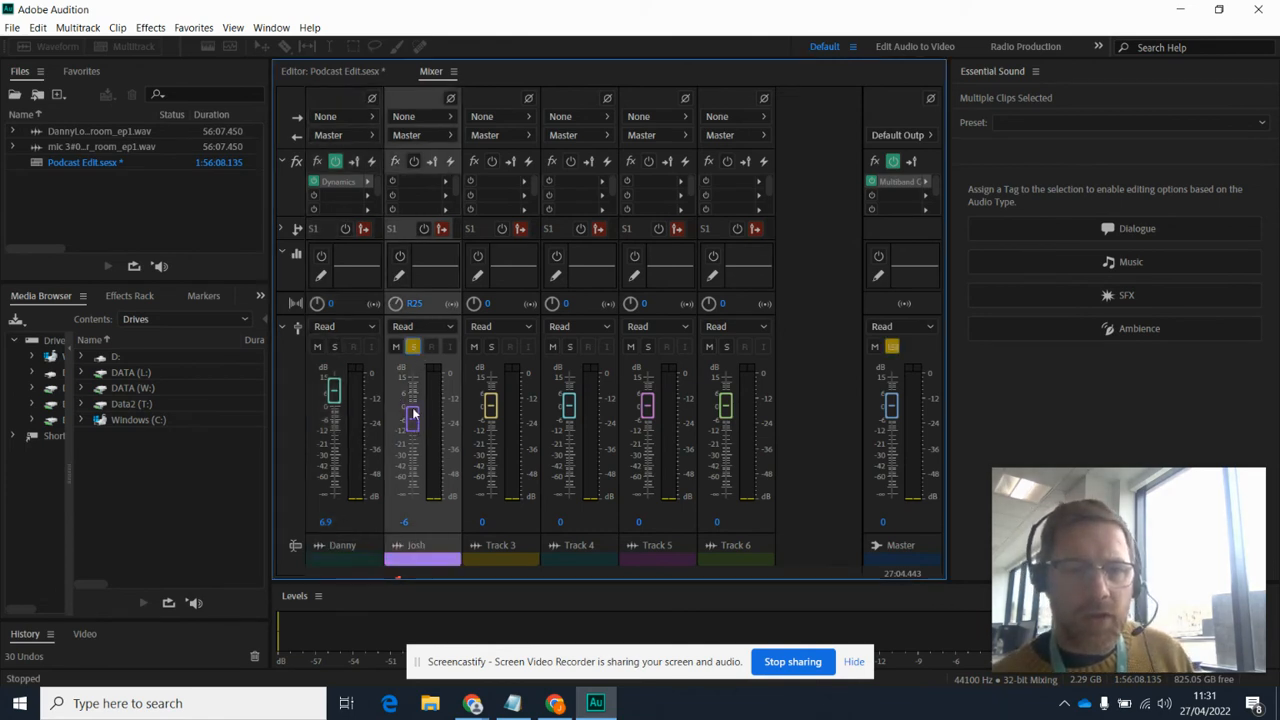
Step: Set the second track's stereo balance to 0 and its volume to +9.4 dB, playing it from about 27:45 to check
{"action": "left_click", "coordinate": [414, 304]}
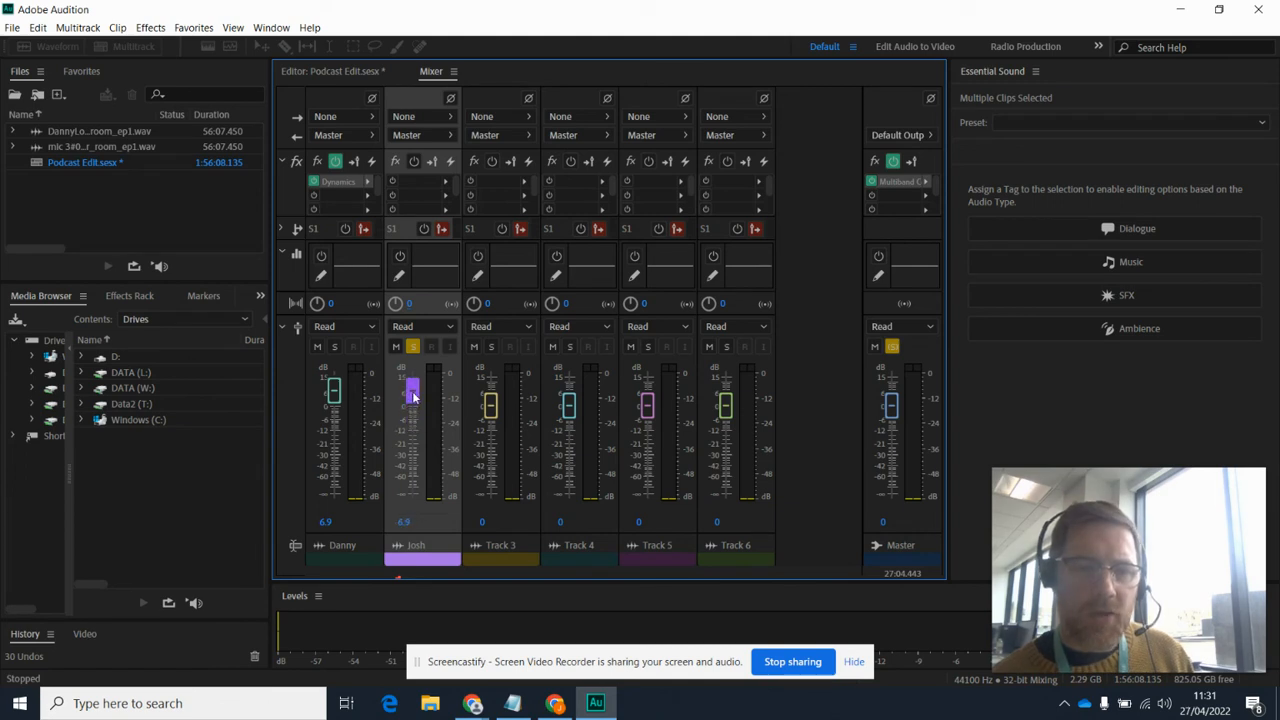
{"action": "left_click", "coordinate": [353, 65]}
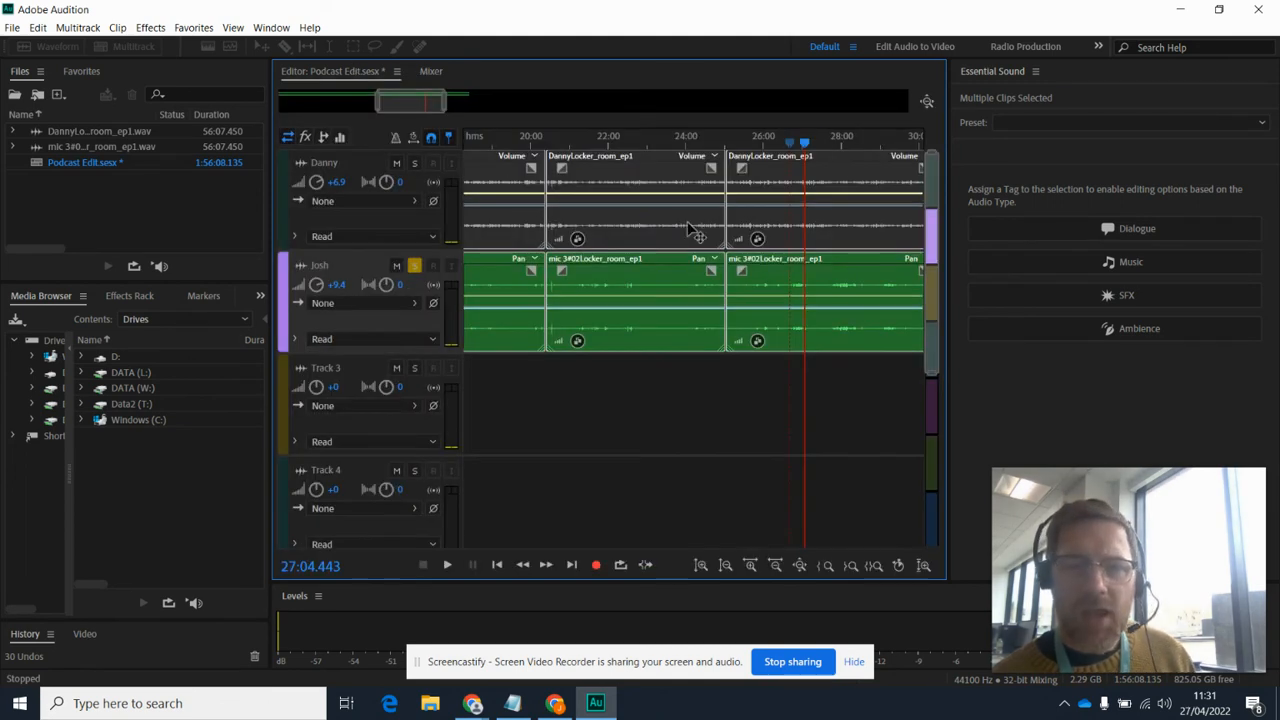
{"action": "left_click", "coordinate": [831, 143]}
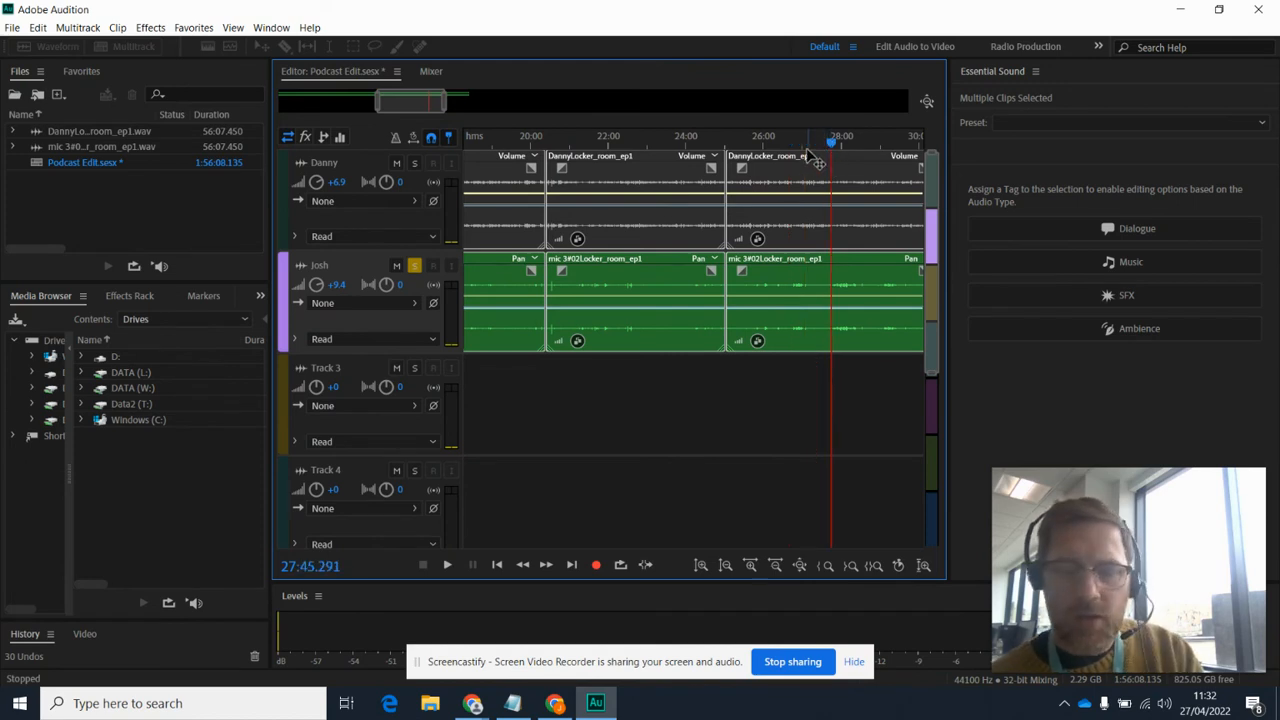
{"action": "key", "text": "space"}
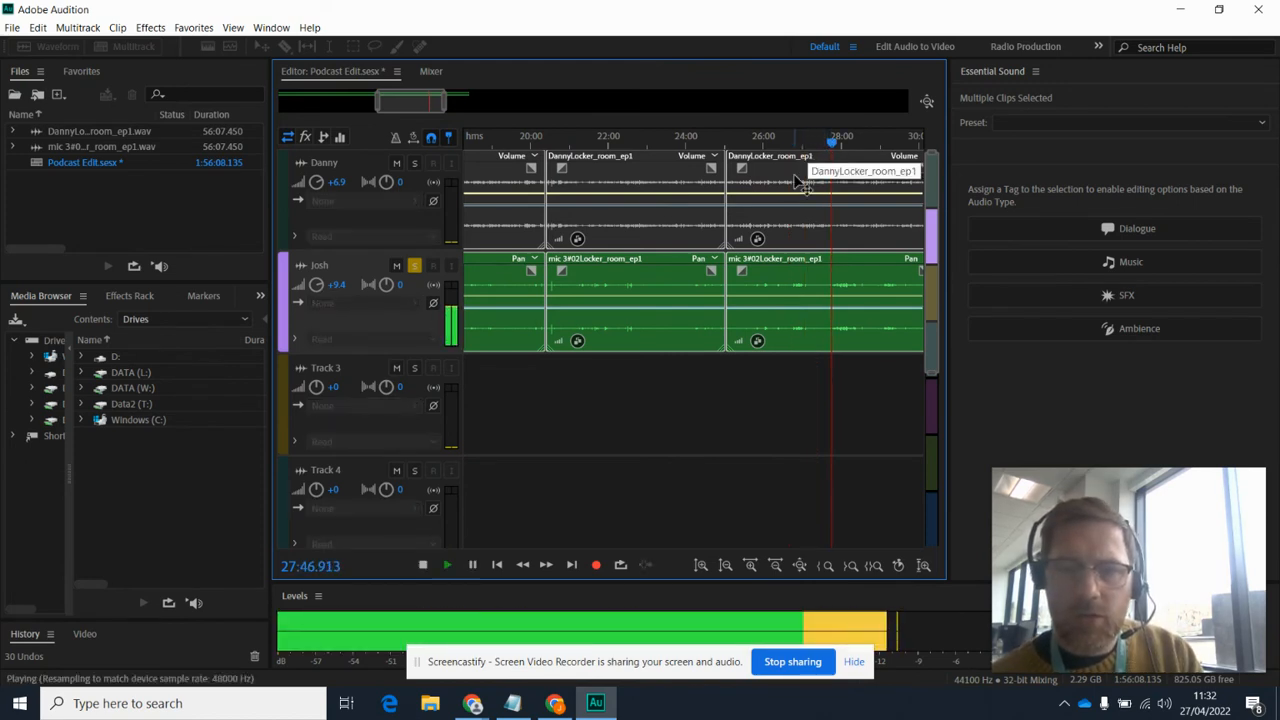
Step: Stop playback and add a Dynamics effect with AutoGate enabled to the second track's first effect slot in the mixer
{"action": "key", "text": "space"}
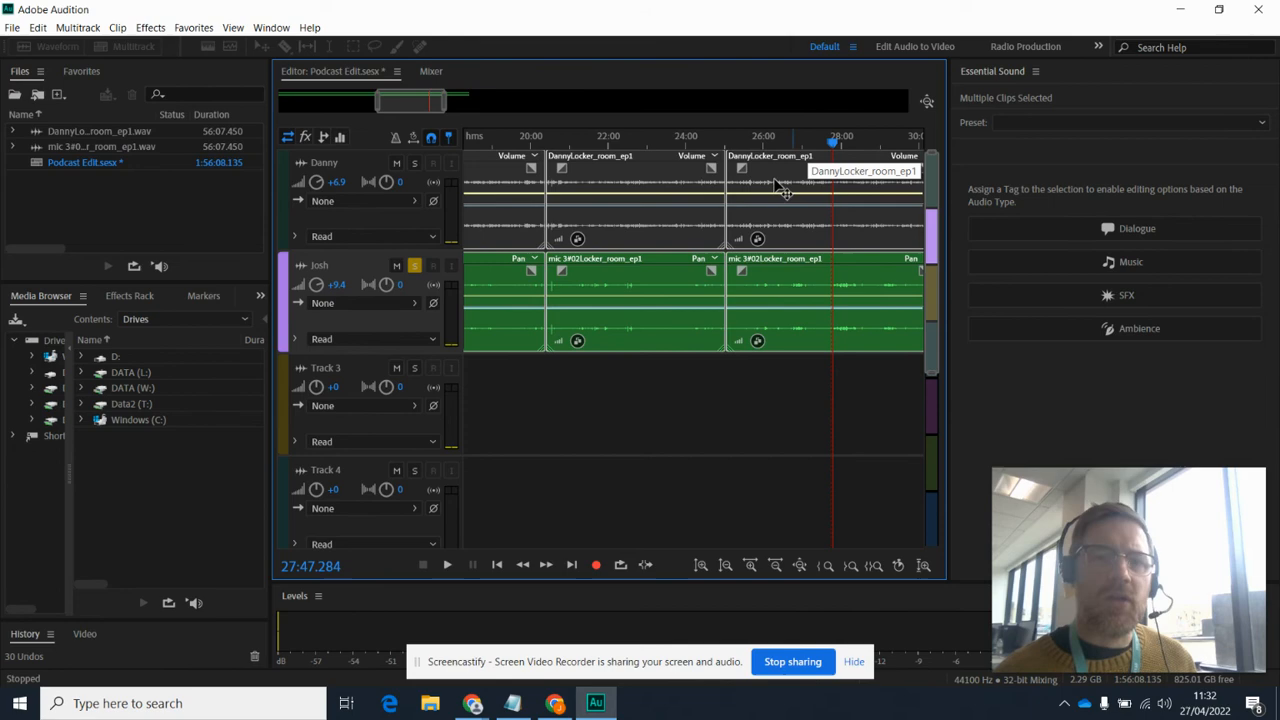
{"action": "left_click", "coordinate": [429, 71]}
{"action": "left_click", "coordinate": [448, 182]}
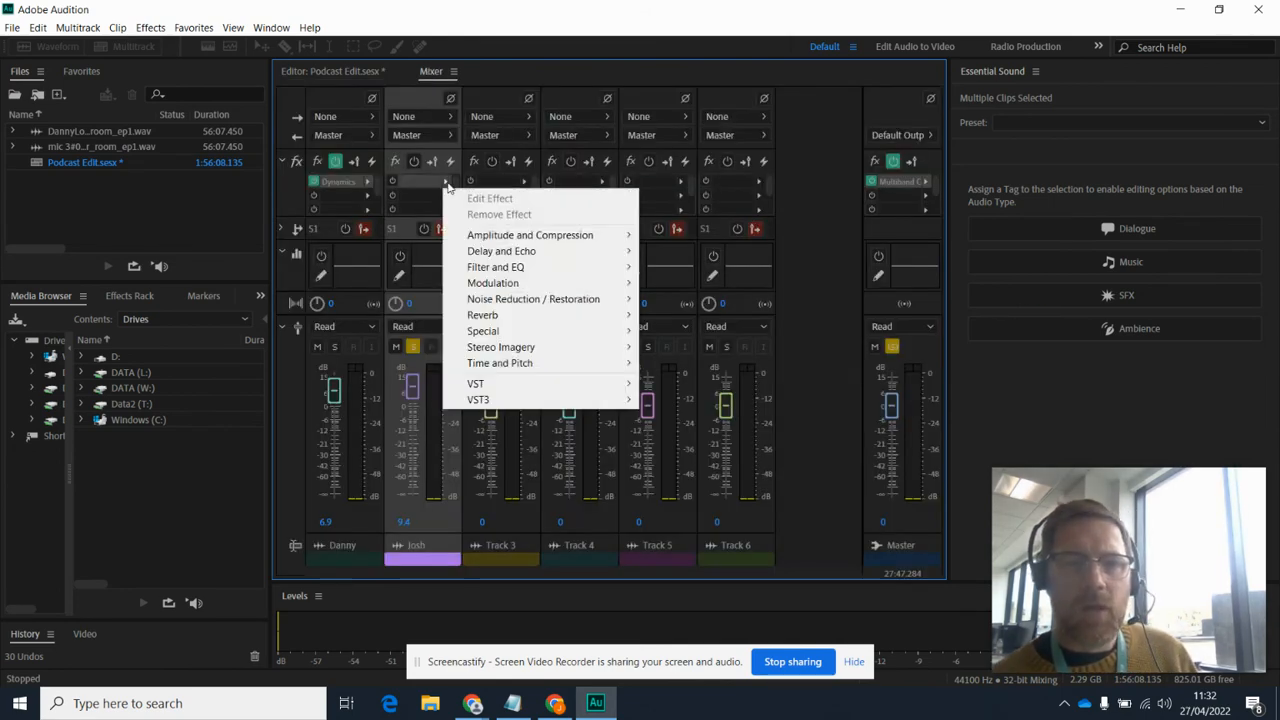
{"action": "mouse_move", "coordinate": [601, 251]}
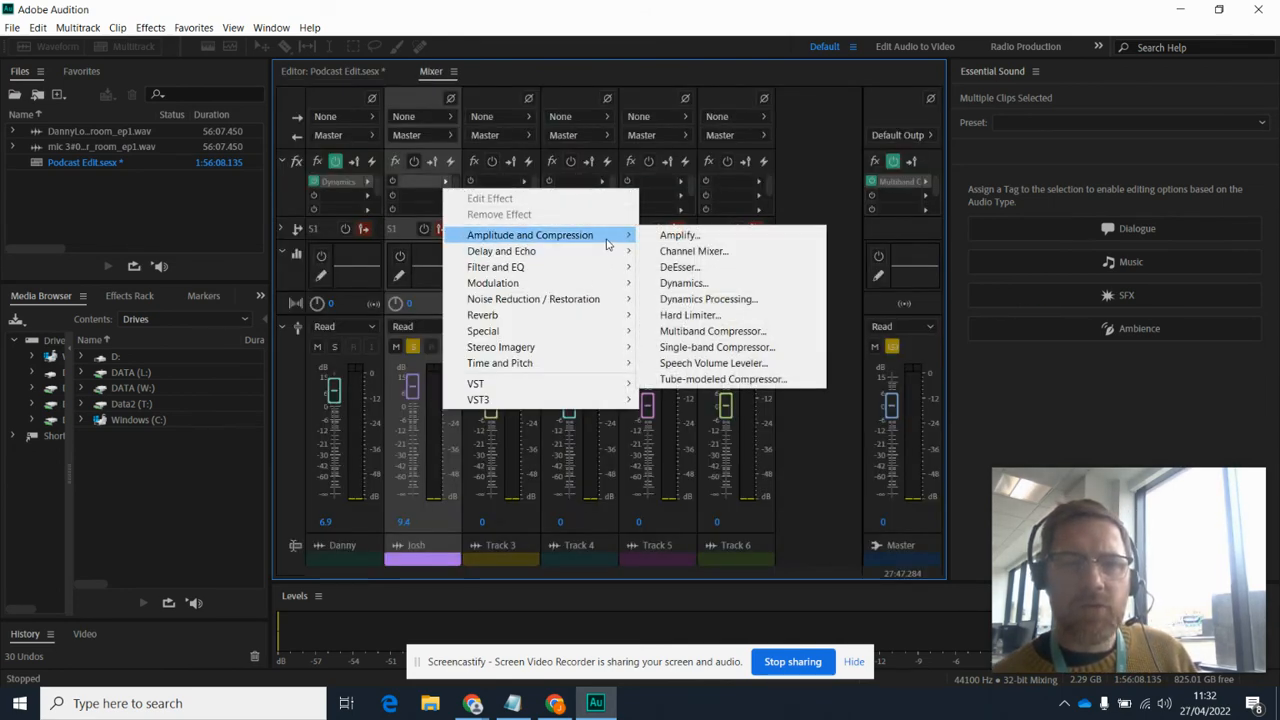
{"action": "left_click", "coordinate": [688, 287]}
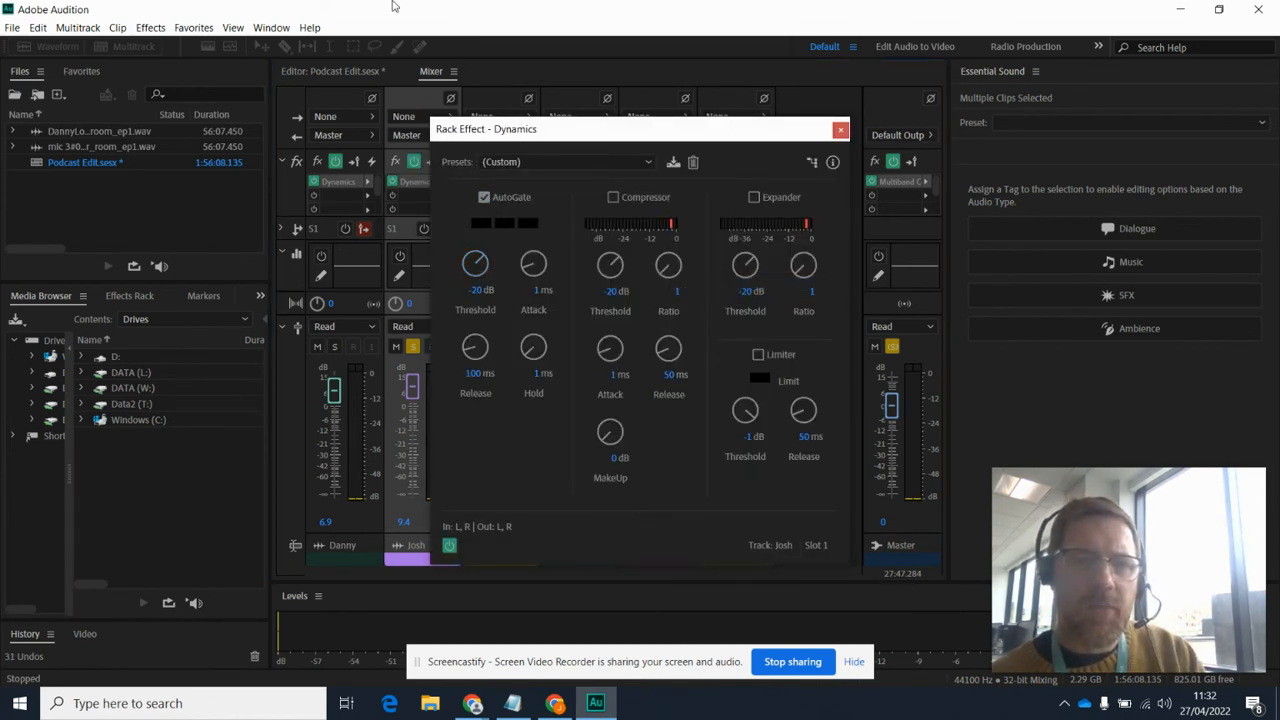
Step: Lower the second track's AutoGate threshold to about -43.8 dB while playing the multitrack session, and close the Dynamics effect settings
{"action": "left_click_drag", "start_coordinate": [464, 143], "coordinate": [945, 144]}
{"action": "left_click", "coordinate": [304, 72]}
{"action": "key", "text": "space"}
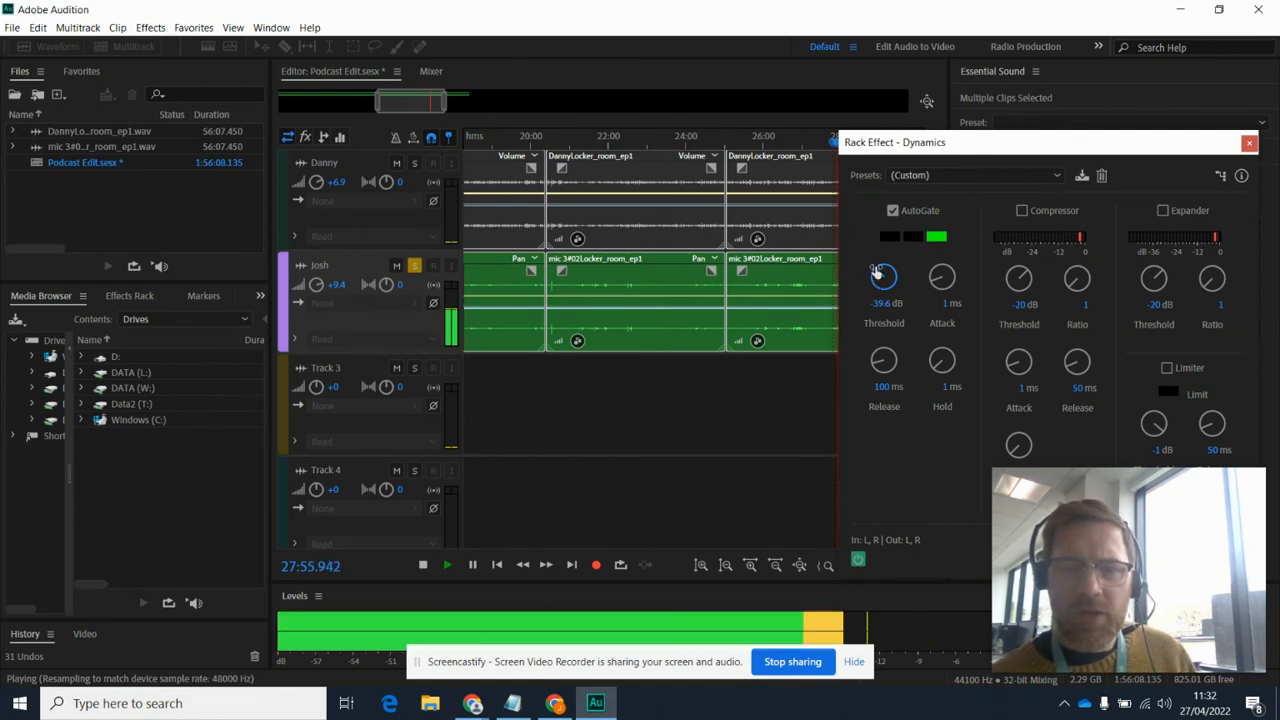
{"action": "left_click_drag", "start_coordinate": [877, 273], "coordinate": [874, 283]}
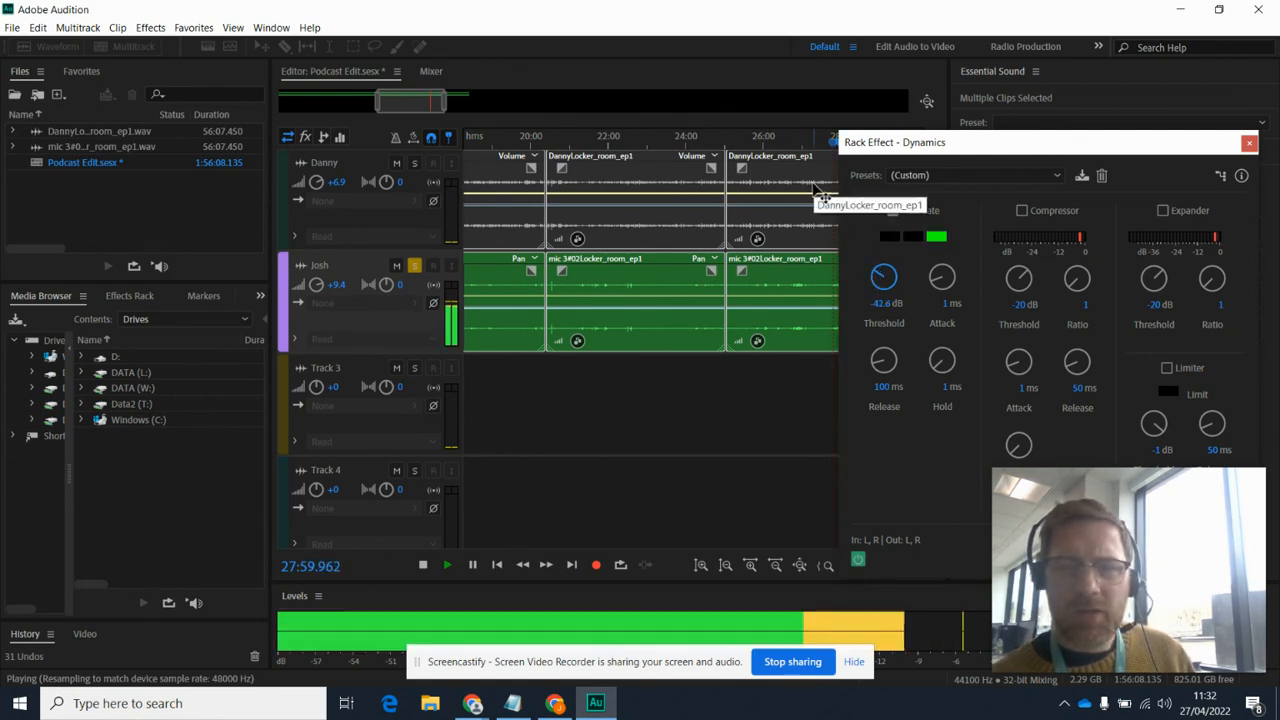
{"action": "left_click_drag", "start_coordinate": [877, 271], "coordinate": [879, 285]}
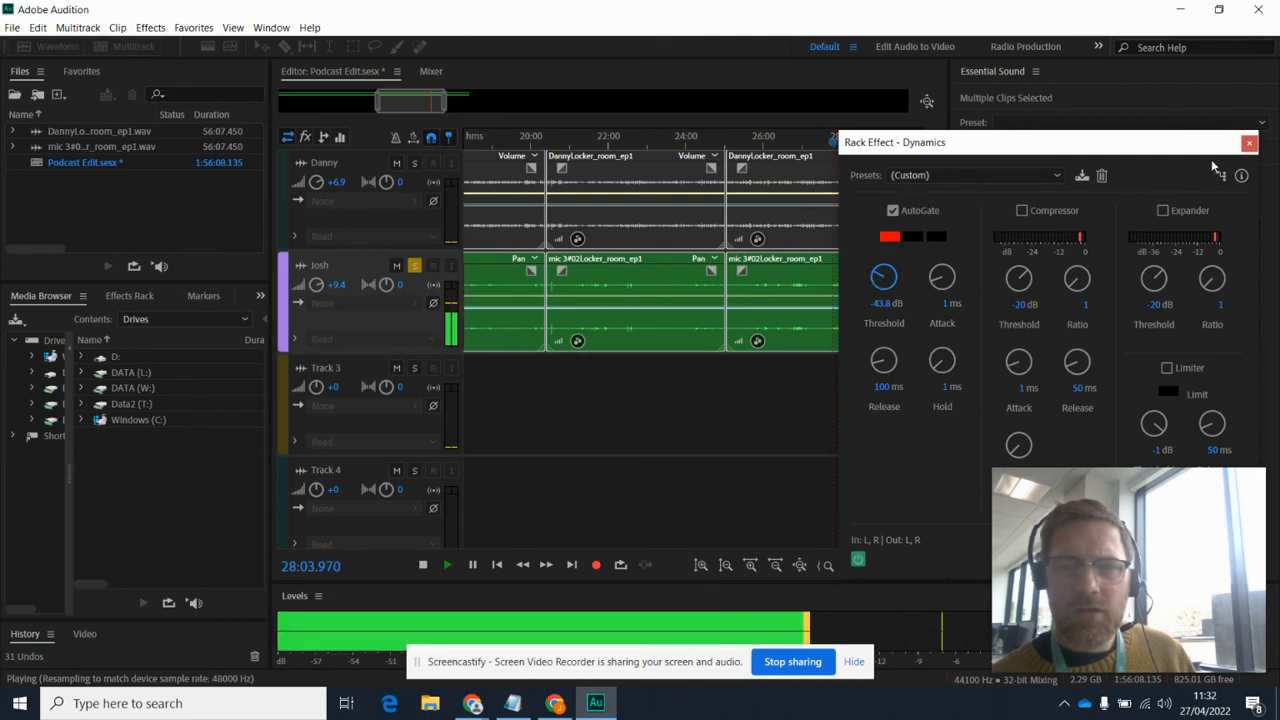
{"action": "left_click", "coordinate": [1249, 143]}
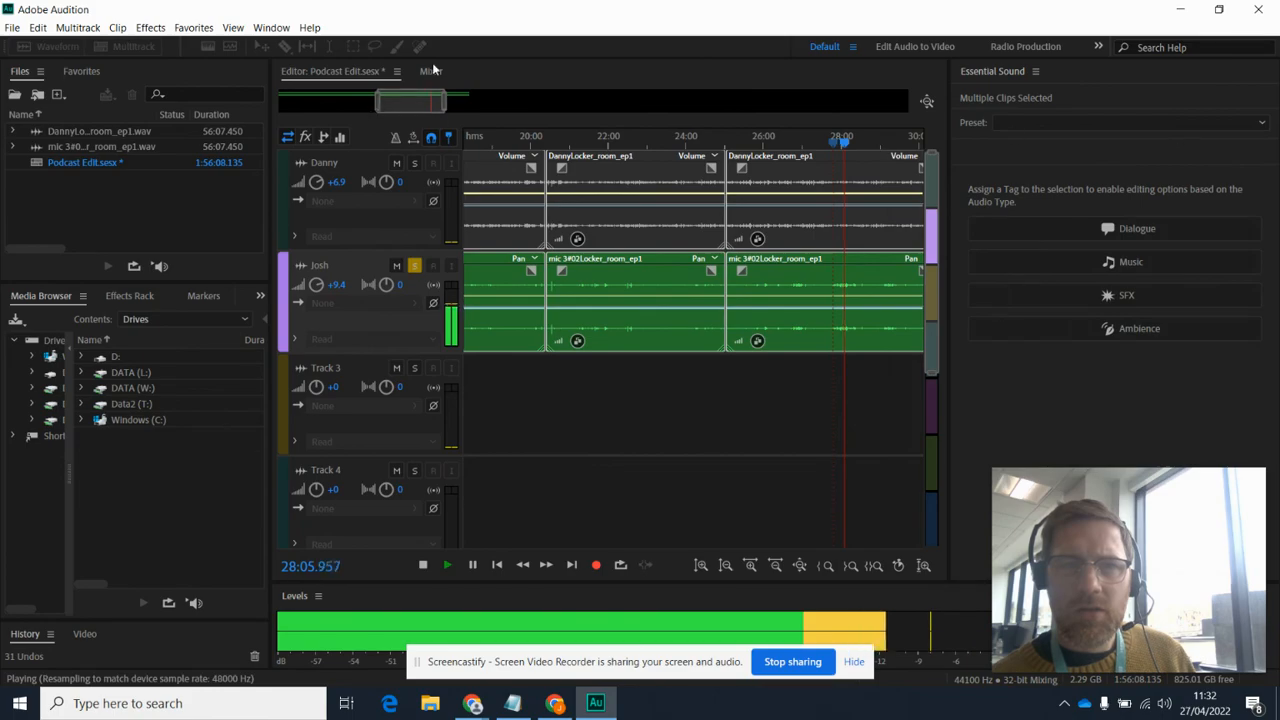